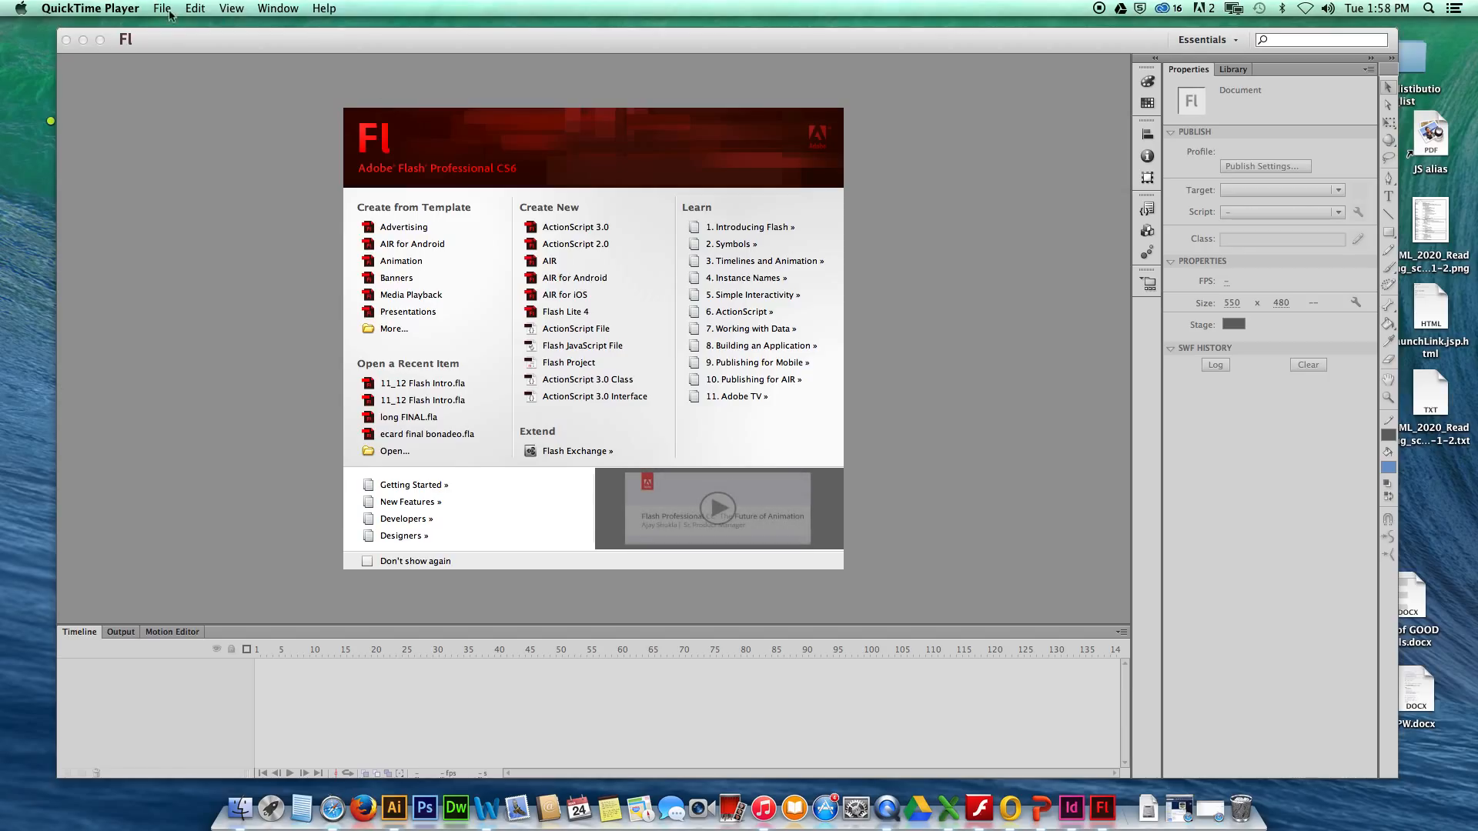
Create a new ActionScript 3.0 document and set its stage width to 562 px
click(219, 110)
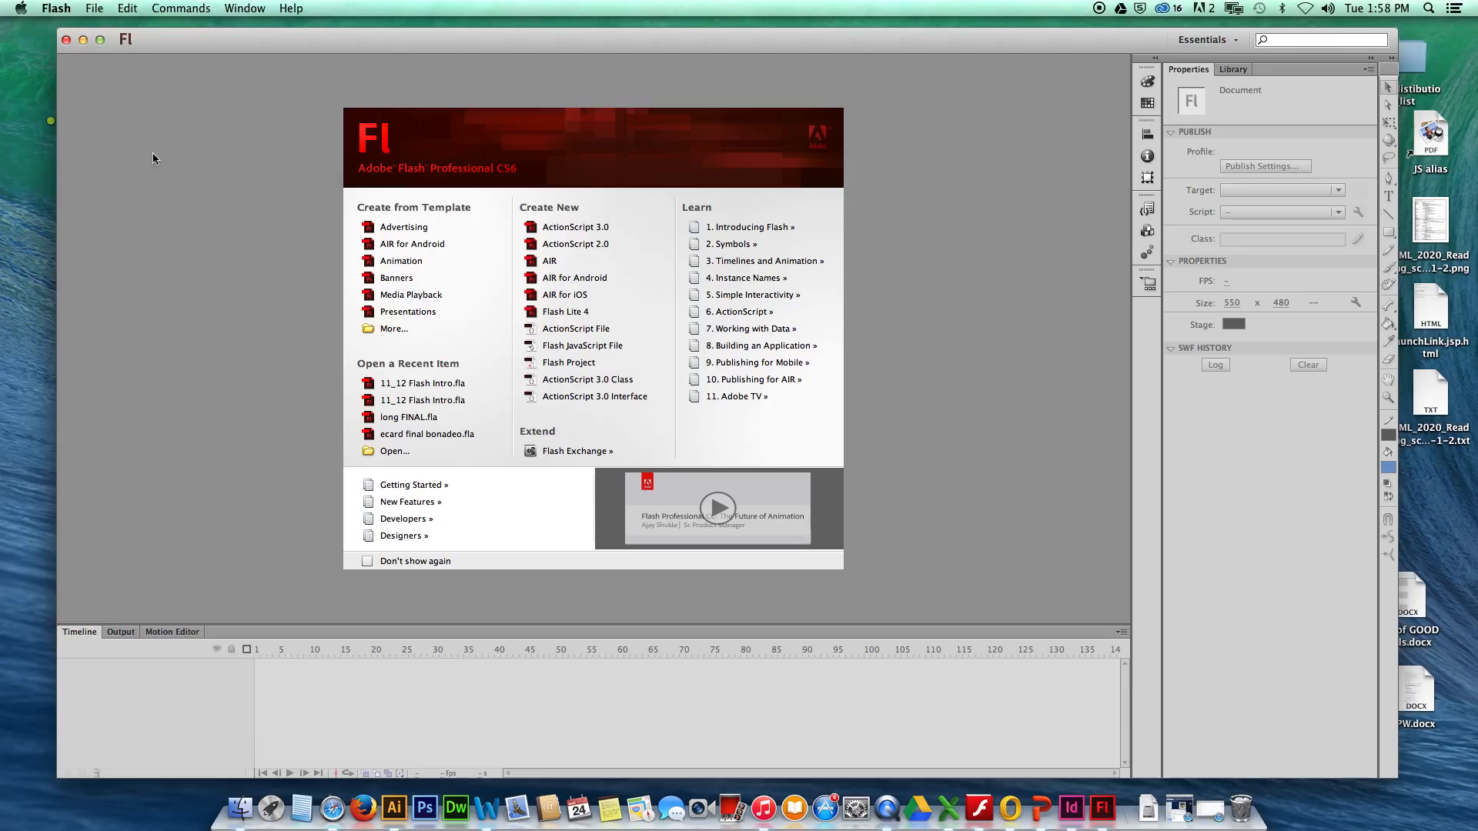
click(94, 8)
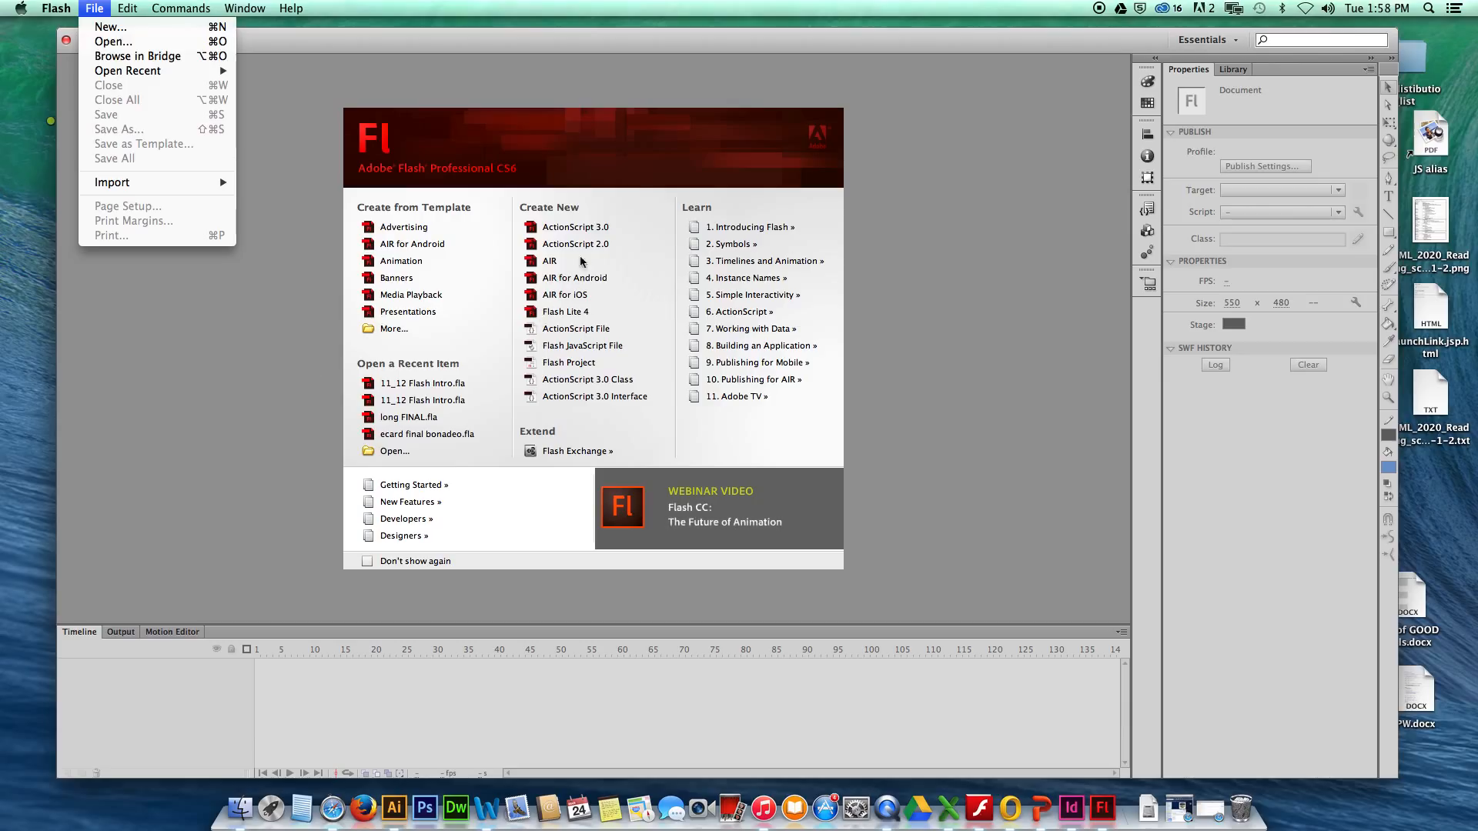
click(246, 391)
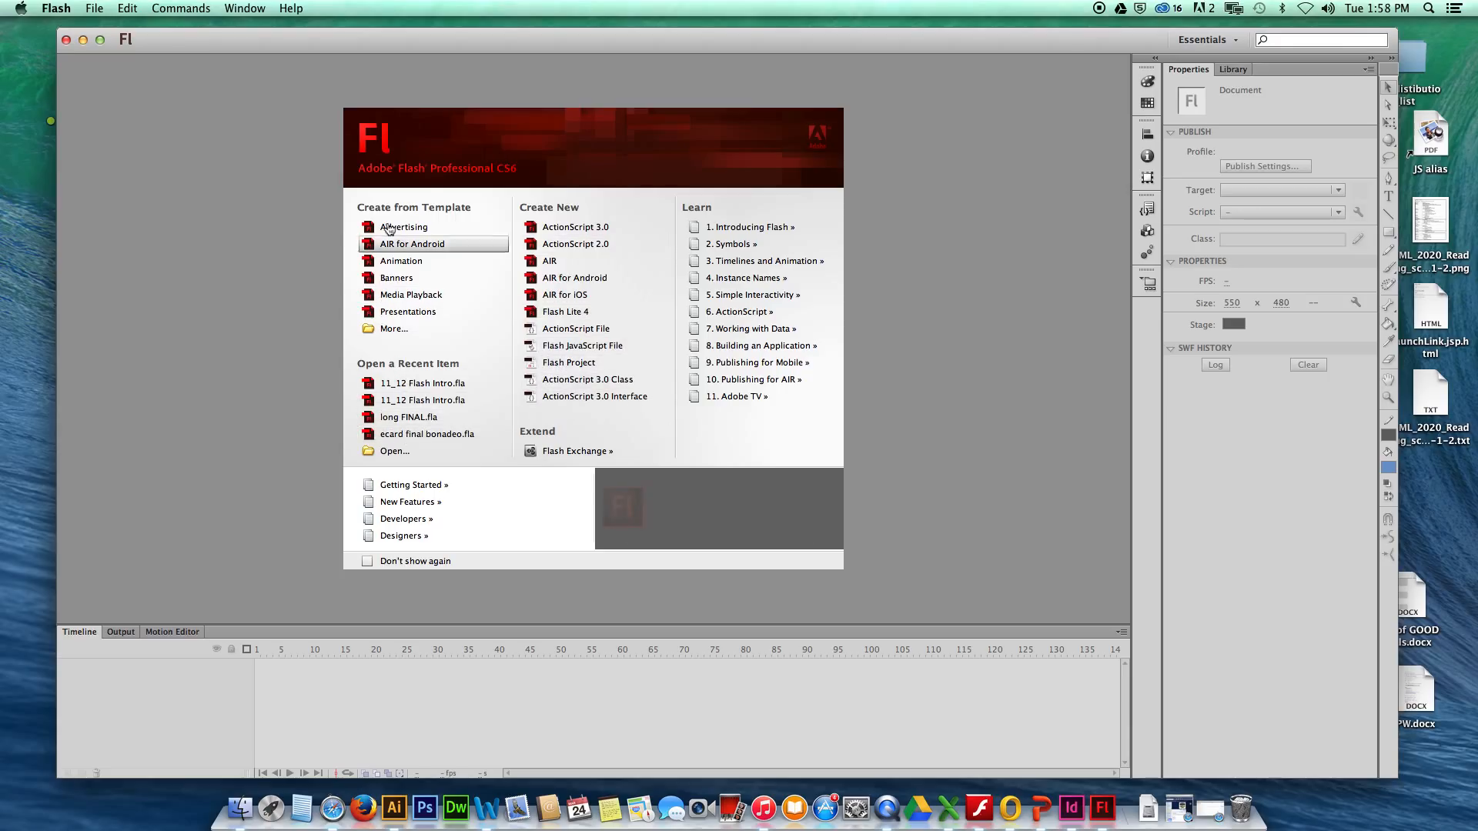
click(578, 228)
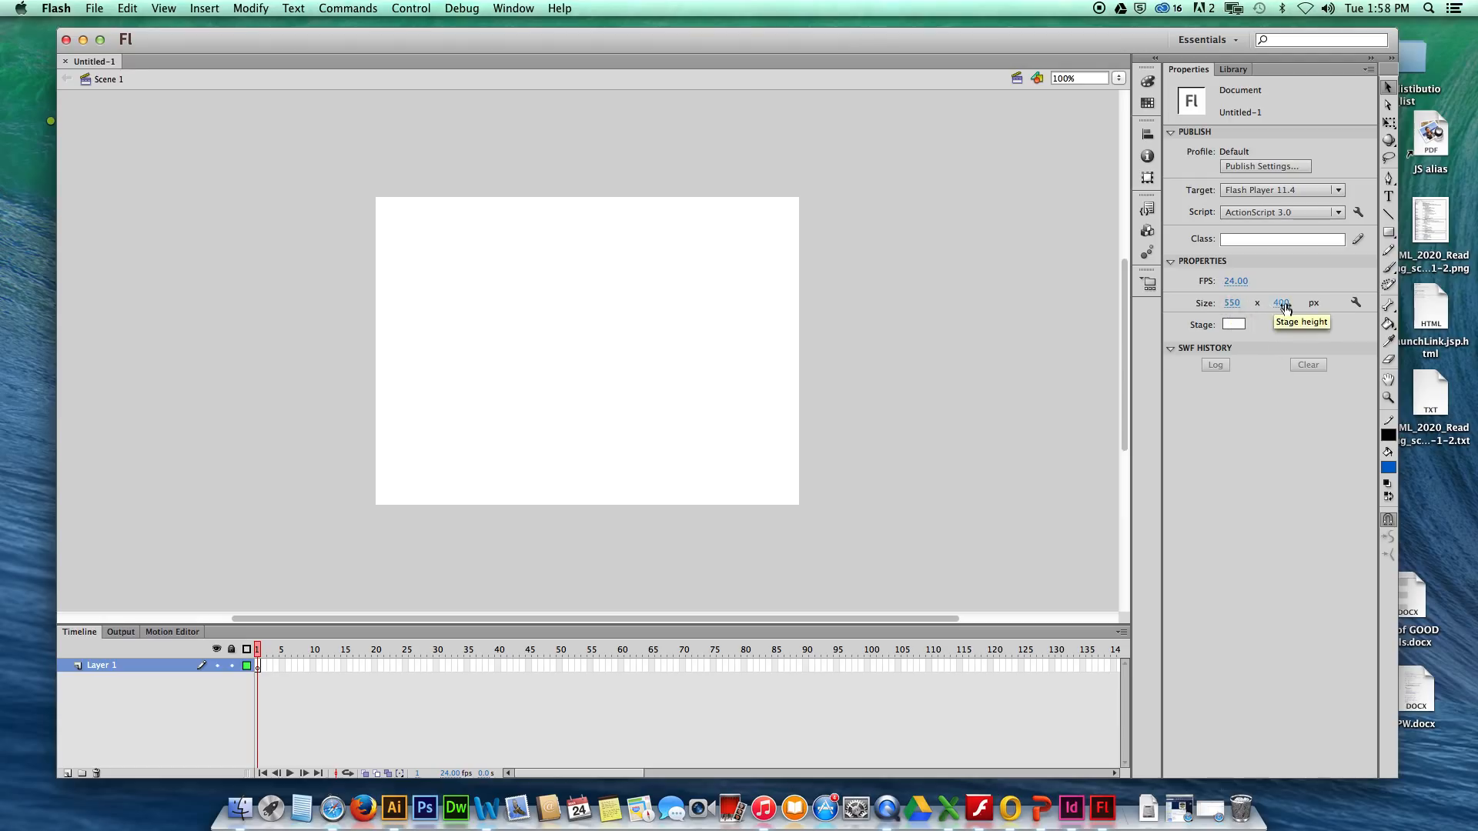
drag(1232, 302, 1242, 302)
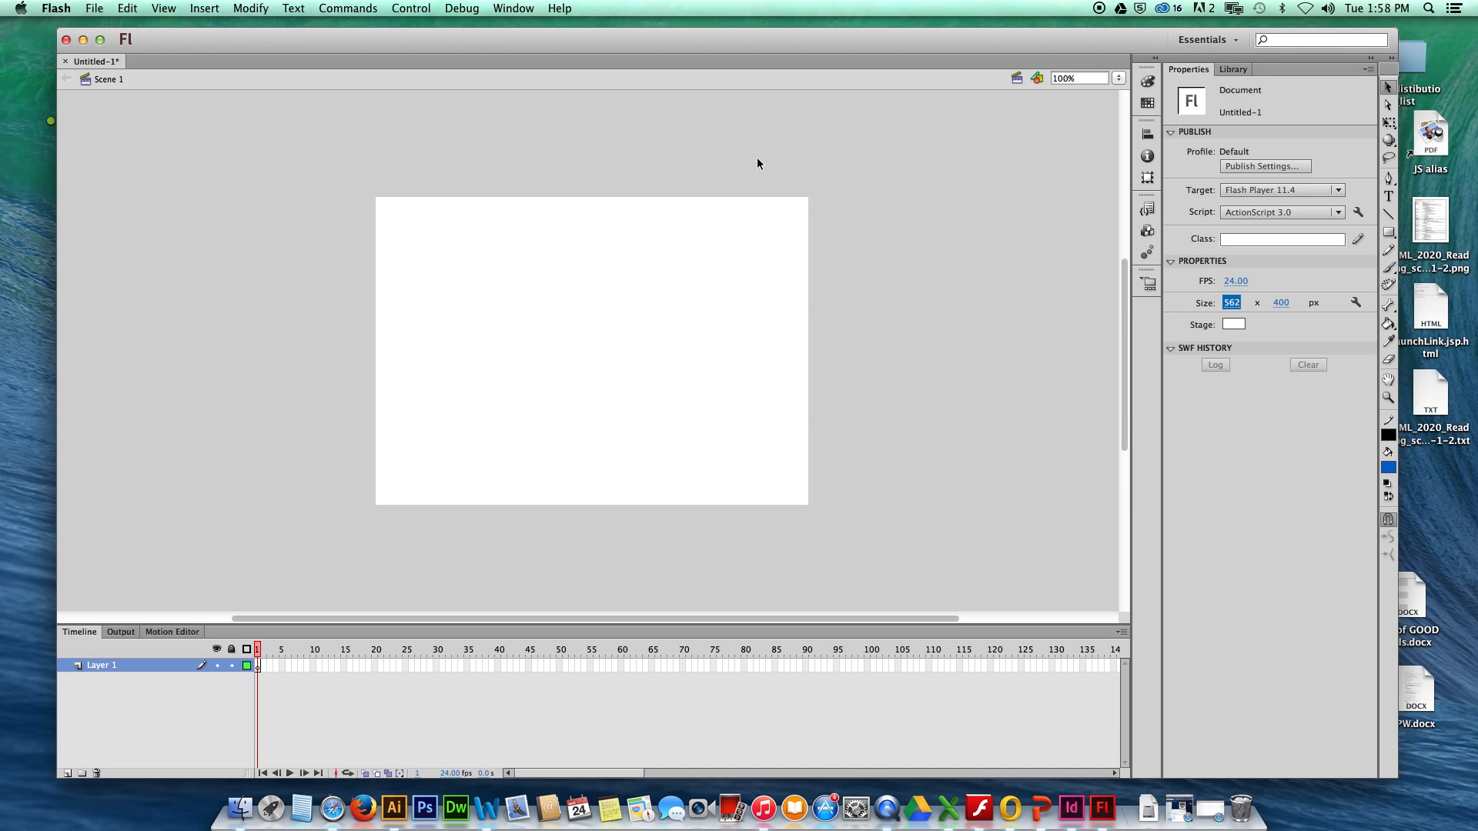
Switch to Finder and browse through the 2014-15 and spring folders to the Daily 1st Portfolio II M-F folder
mouse_move(571, 40)
mouse_down()
mouse_move(533, 155)
mouse_move(587, 285)
mouse_move(586, 62)
mouse_up()
drag(178, 57, 203, 52)
click(77, 93)
key(super+o)
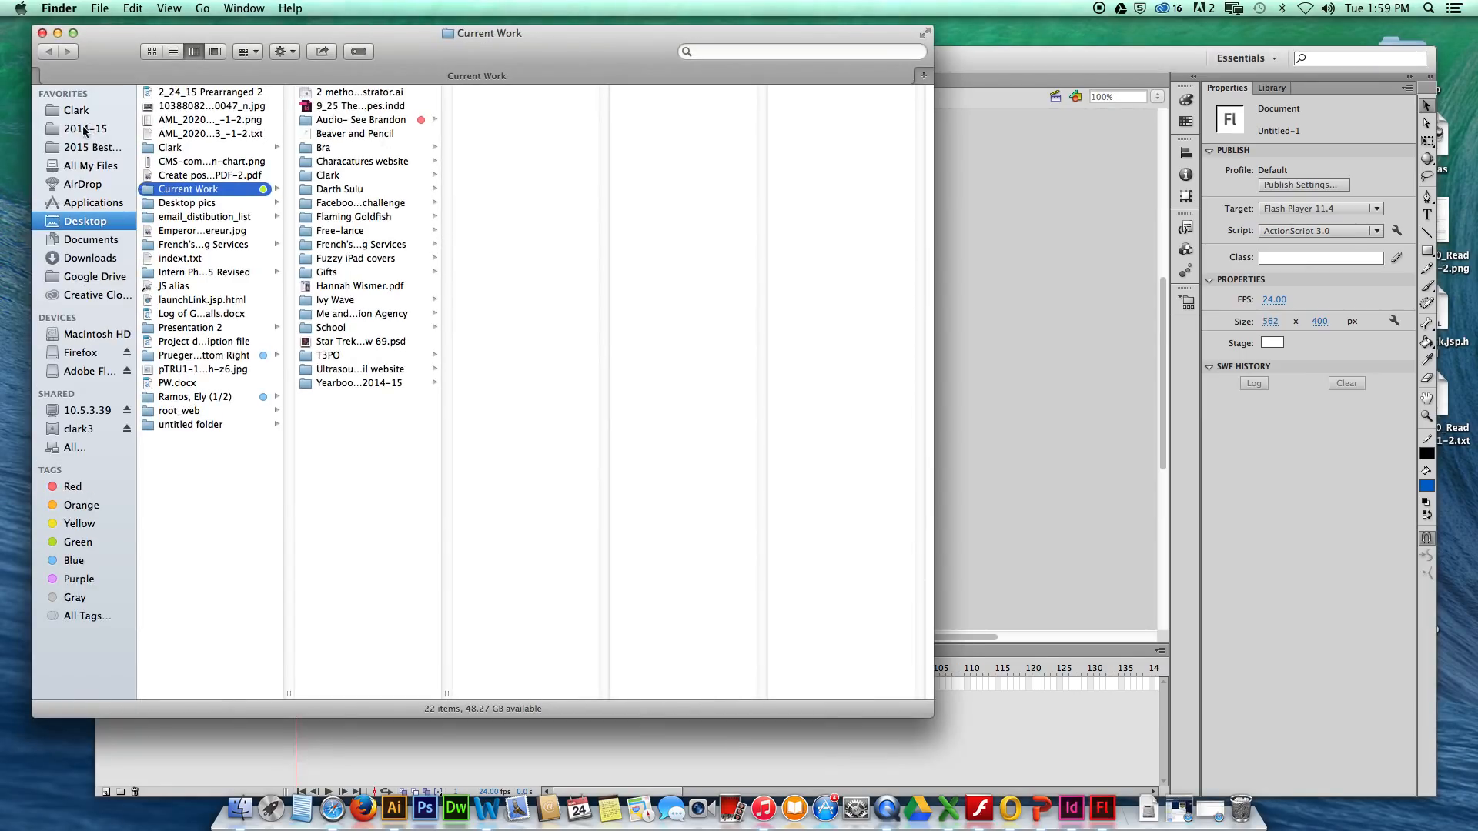
click(87, 129)
click(177, 121)
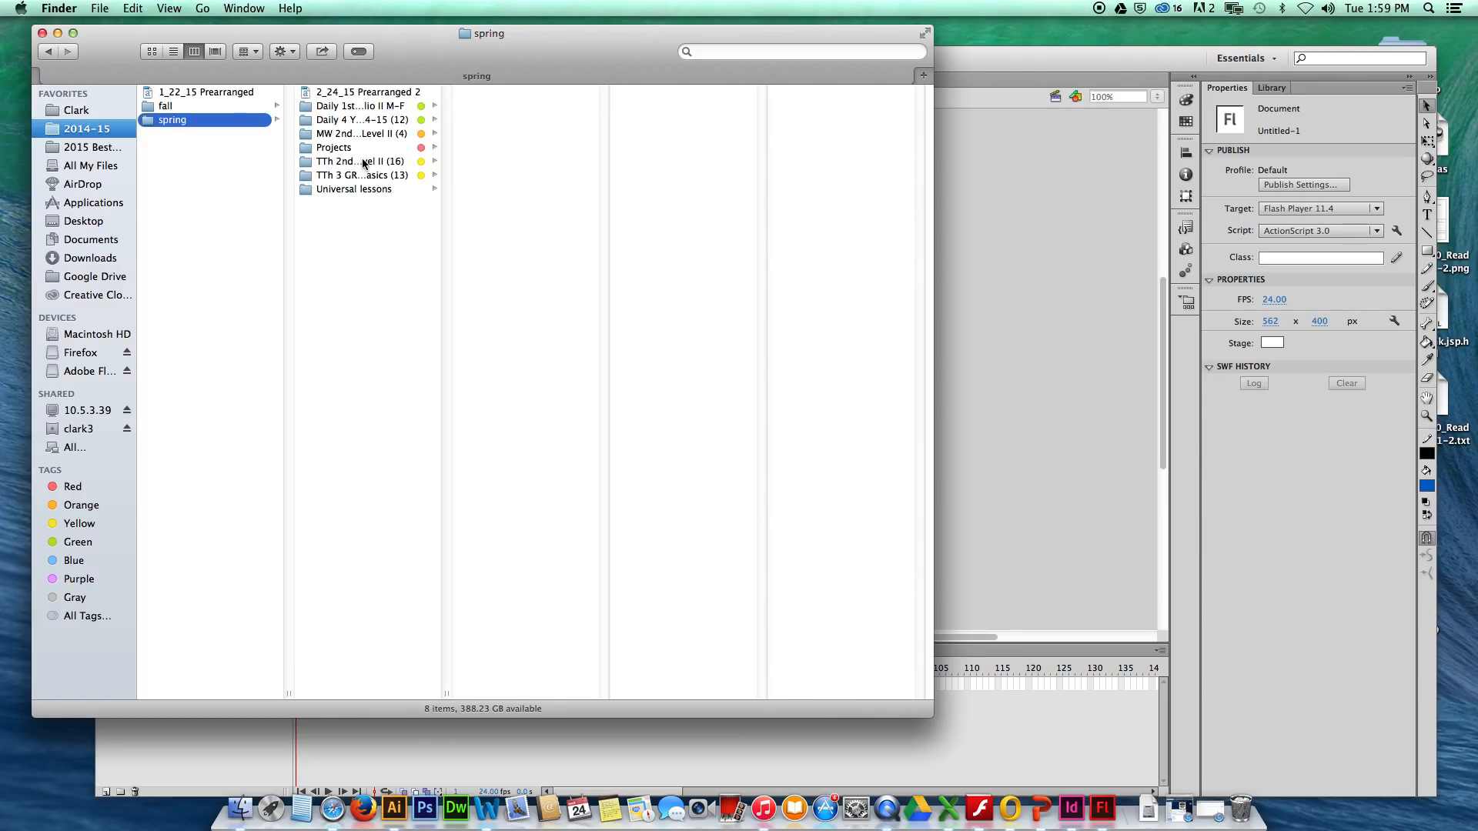
click(366, 161)
click(379, 107)
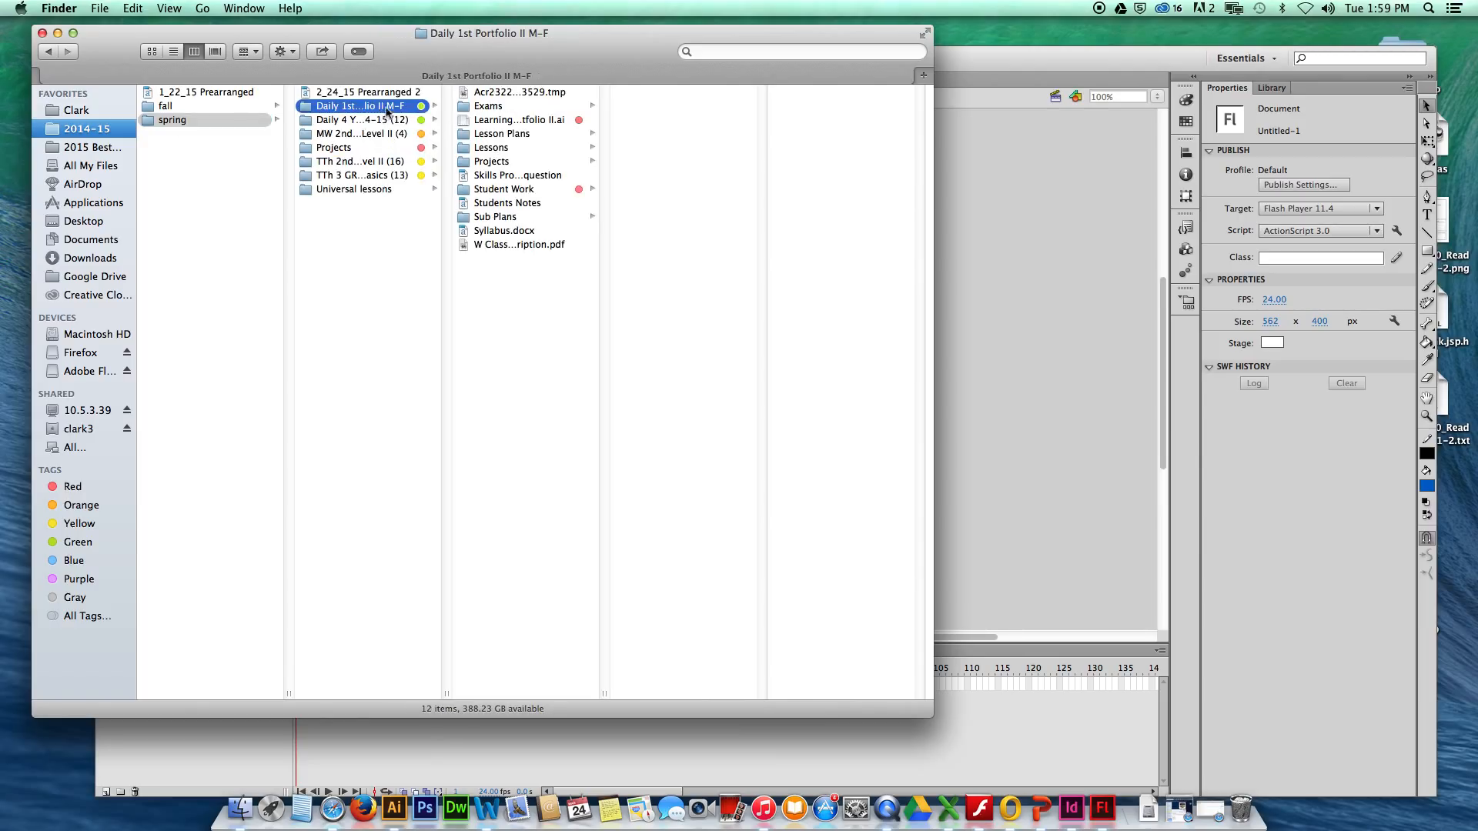
Open 11_12 Flash Intro.fla from the Flash Lessons folder inside the project 6 contest folder under Projects
click(504, 163)
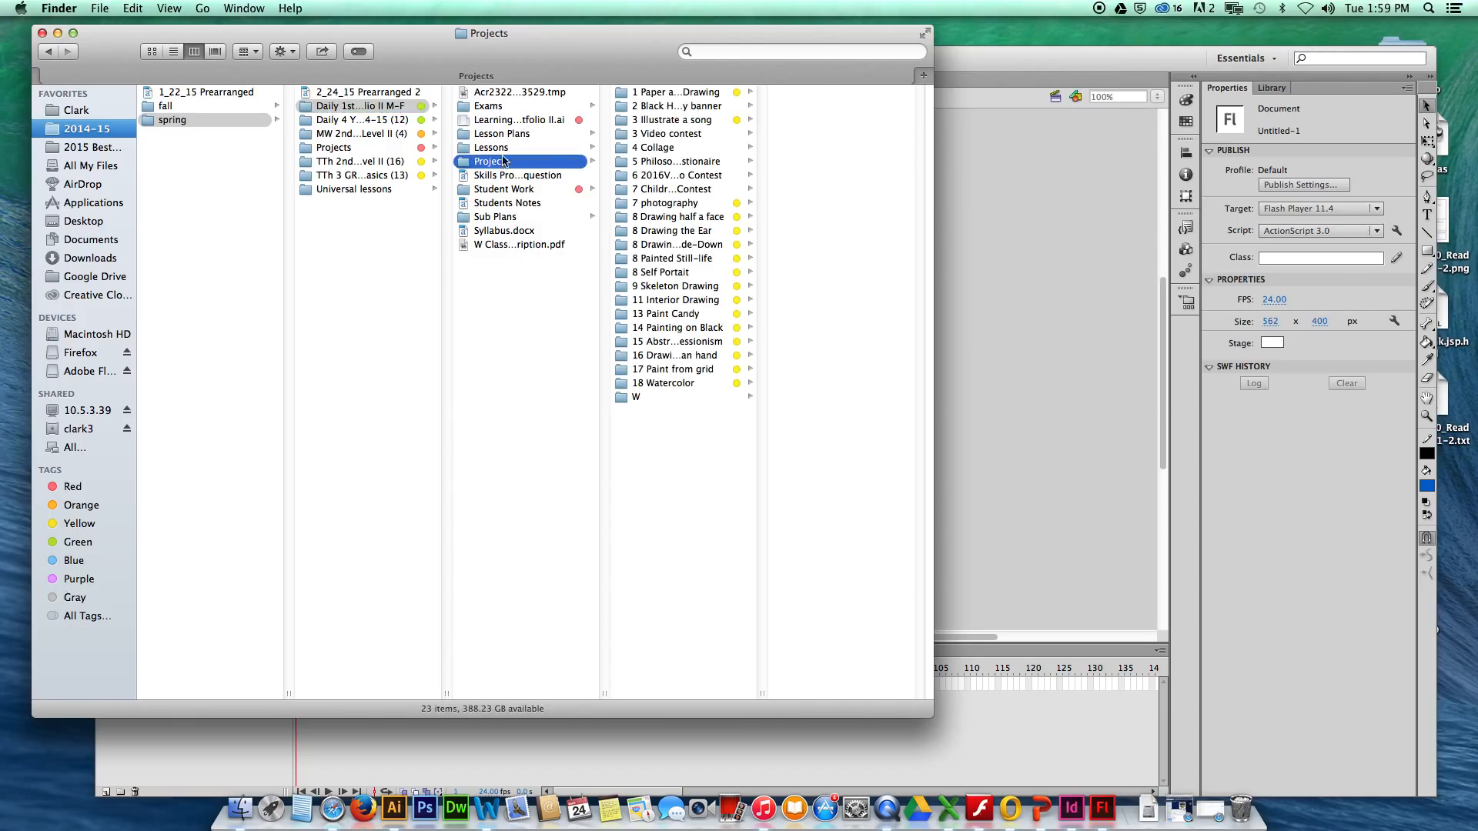
click(497, 148)
click(512, 163)
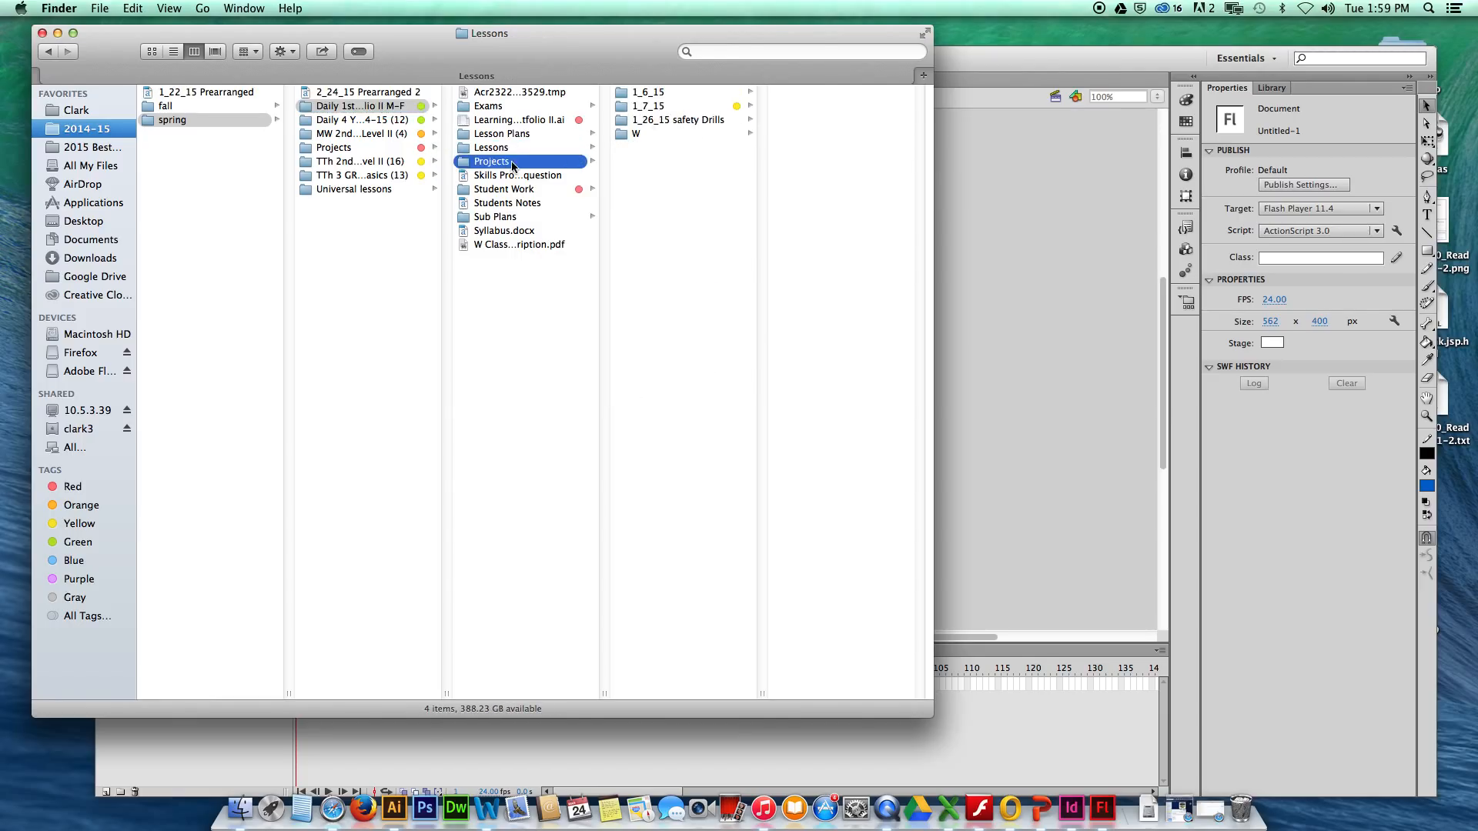
click(681, 177)
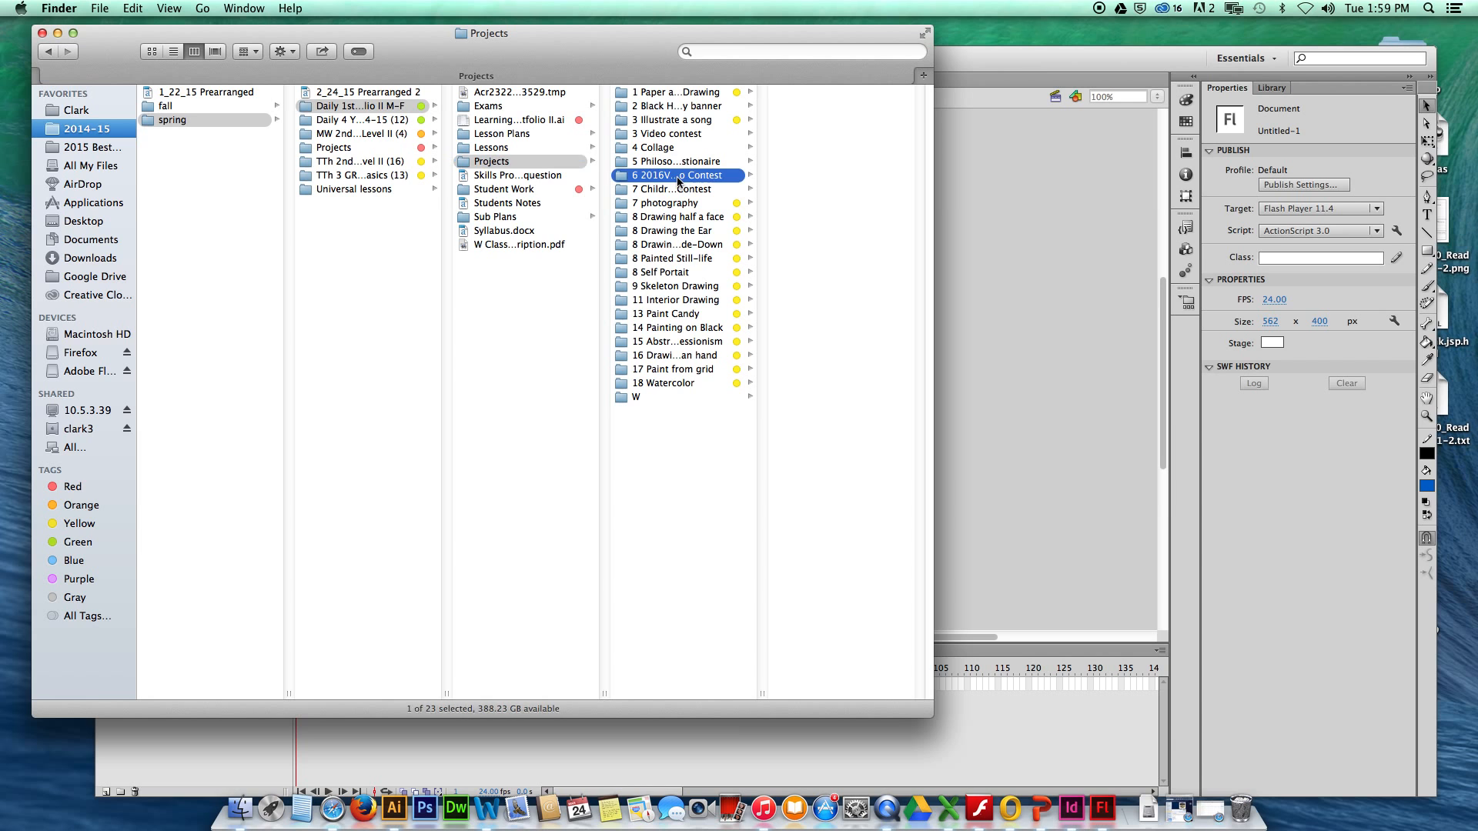
click(827, 92)
click(845, 94)
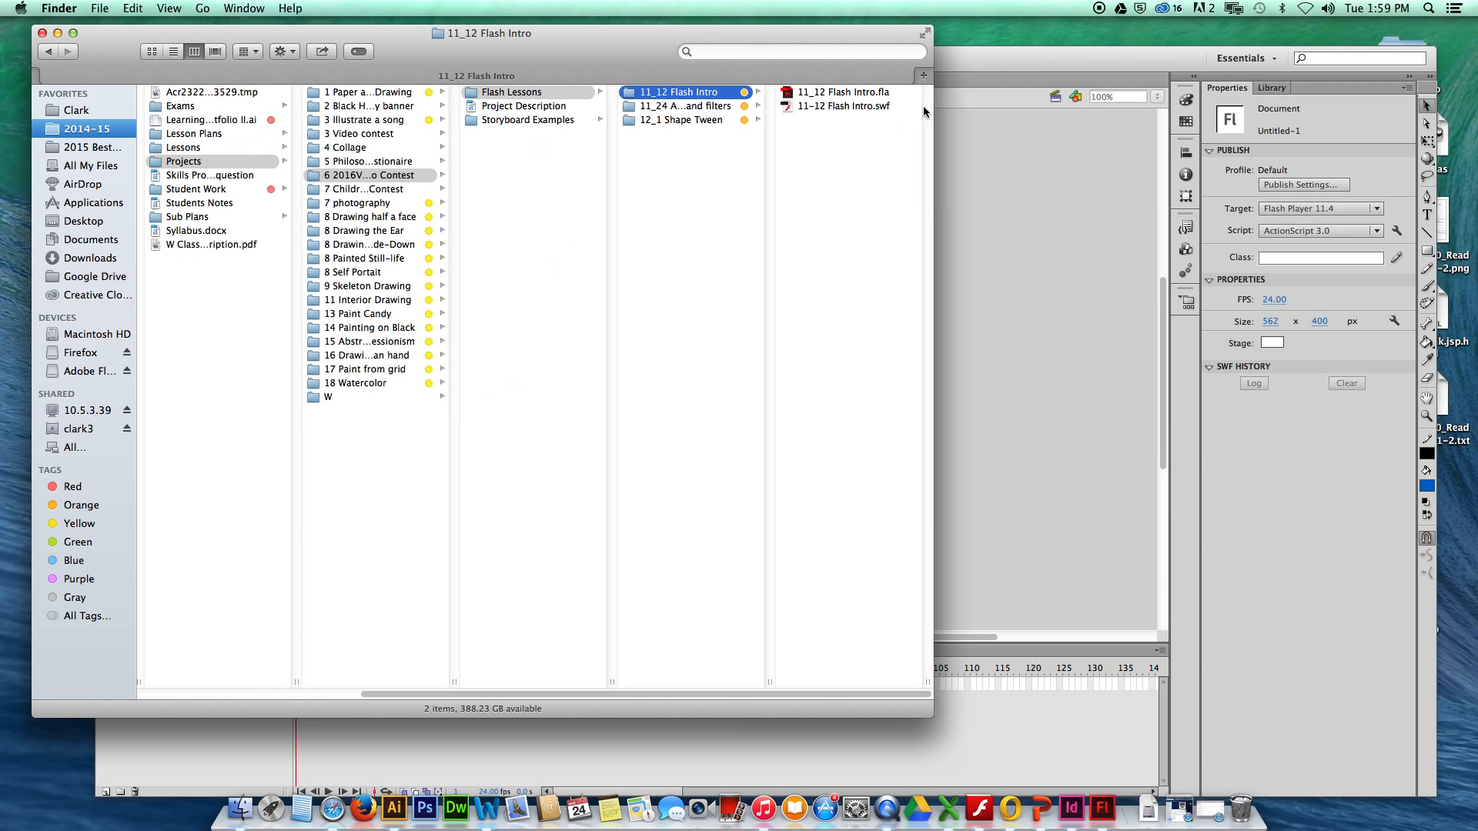
click(792, 93)
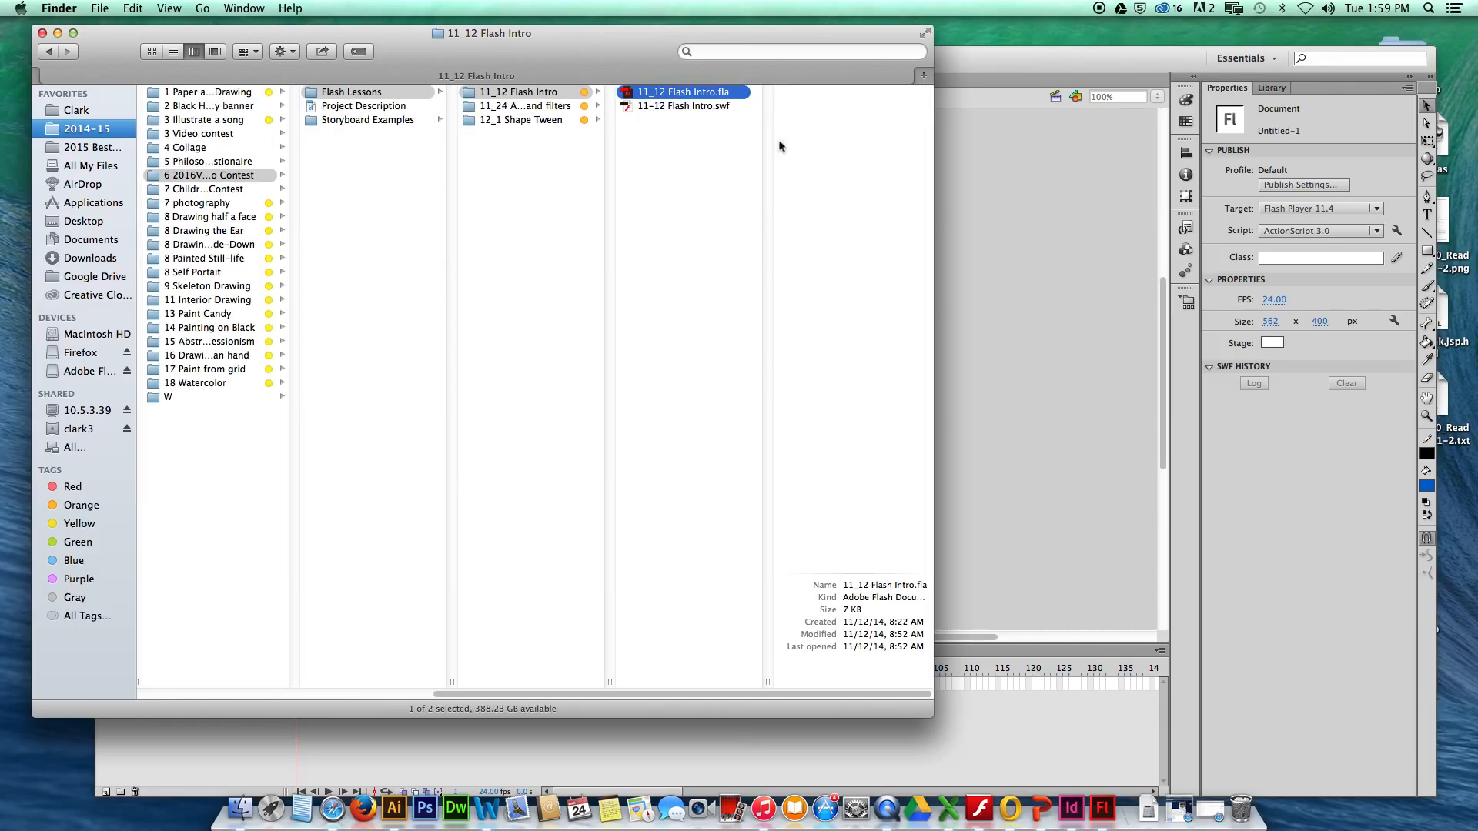
key(super+o)
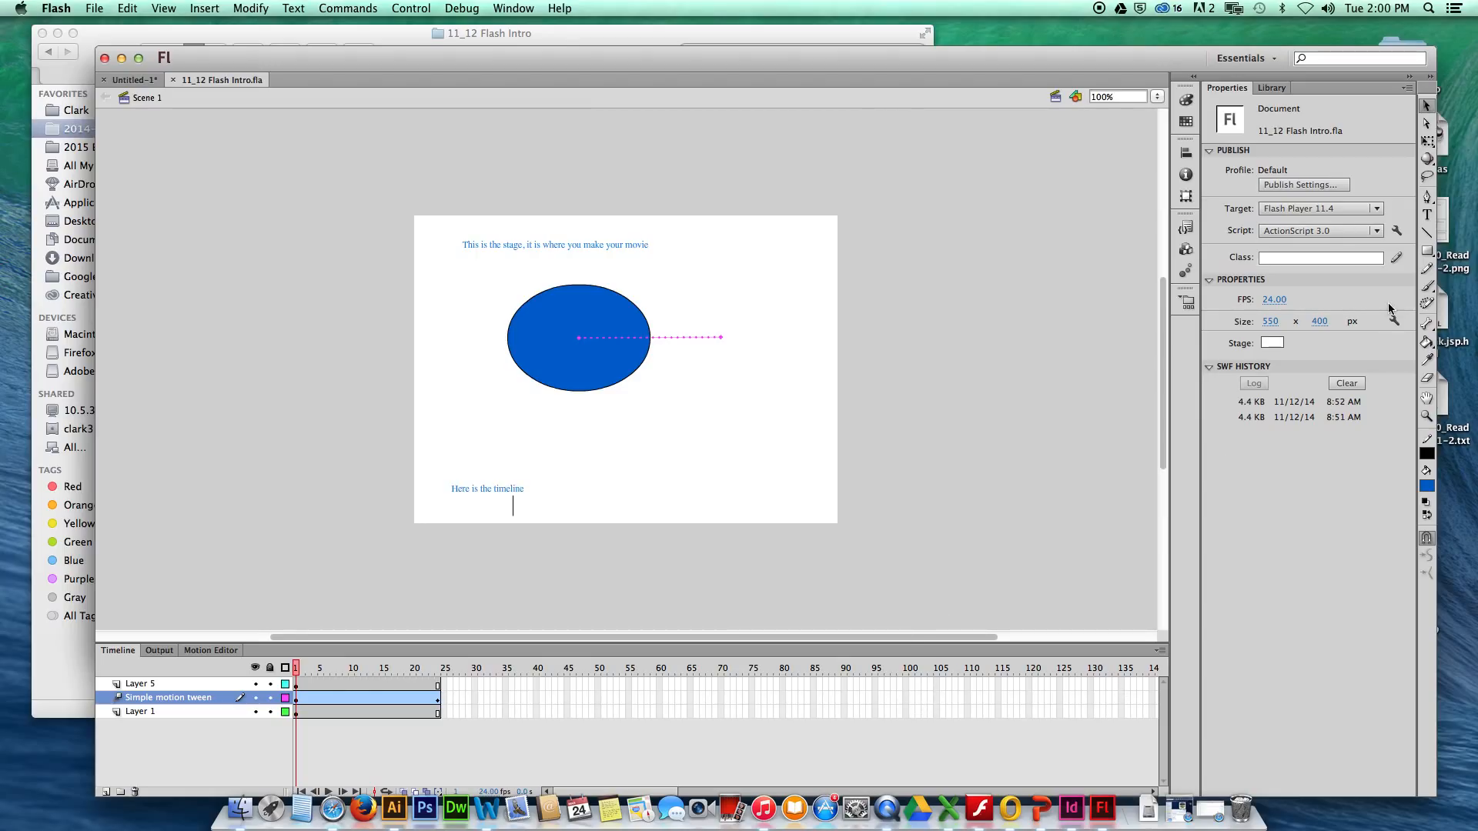
Undock the Tools panel, place it floating beside the stage, and resize it to be narrower and taller
drag(1429, 91, 999, 141)
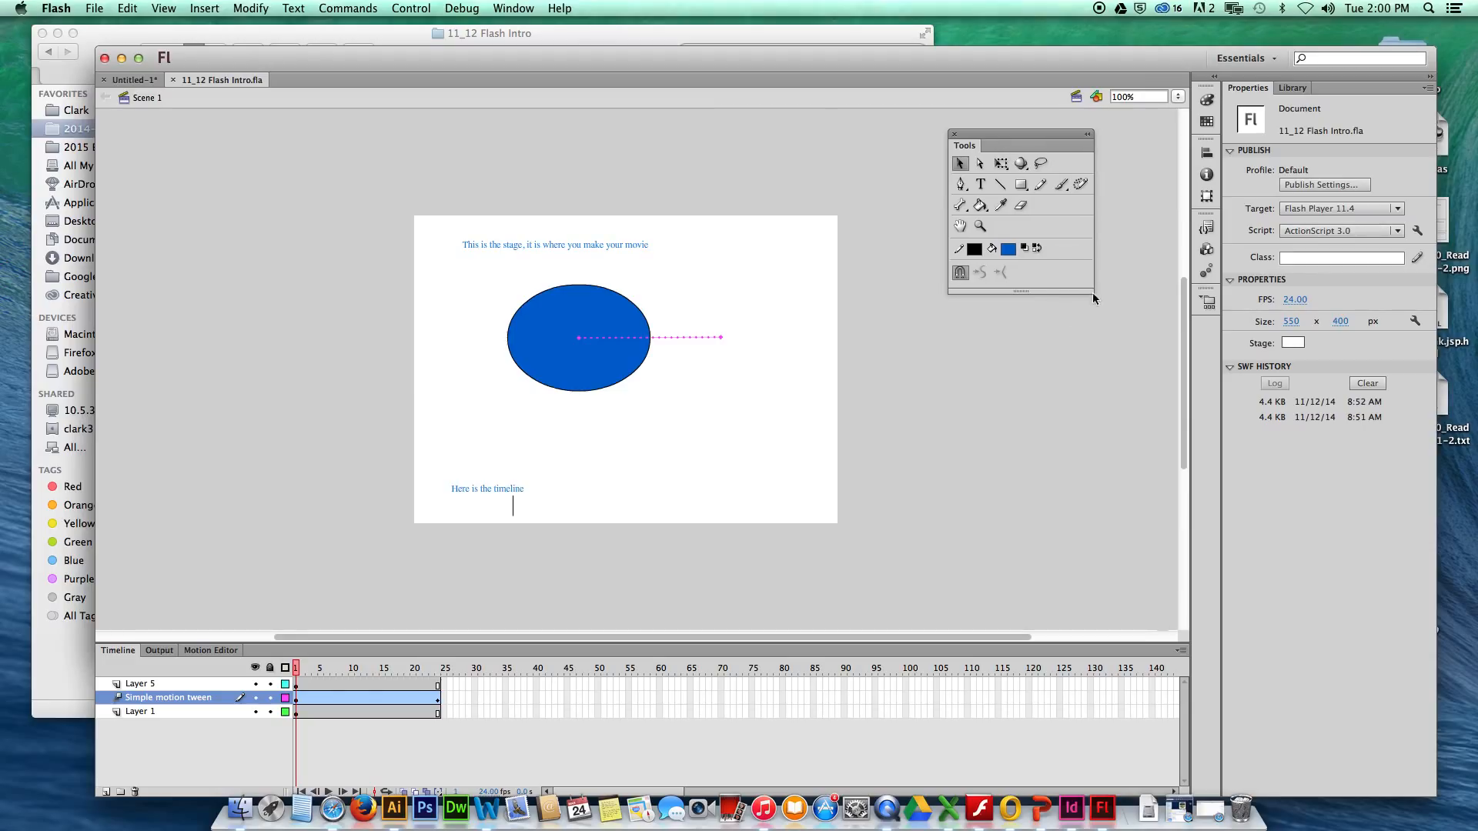
drag(1096, 297, 1061, 348)
drag(1063, 293, 1062, 539)
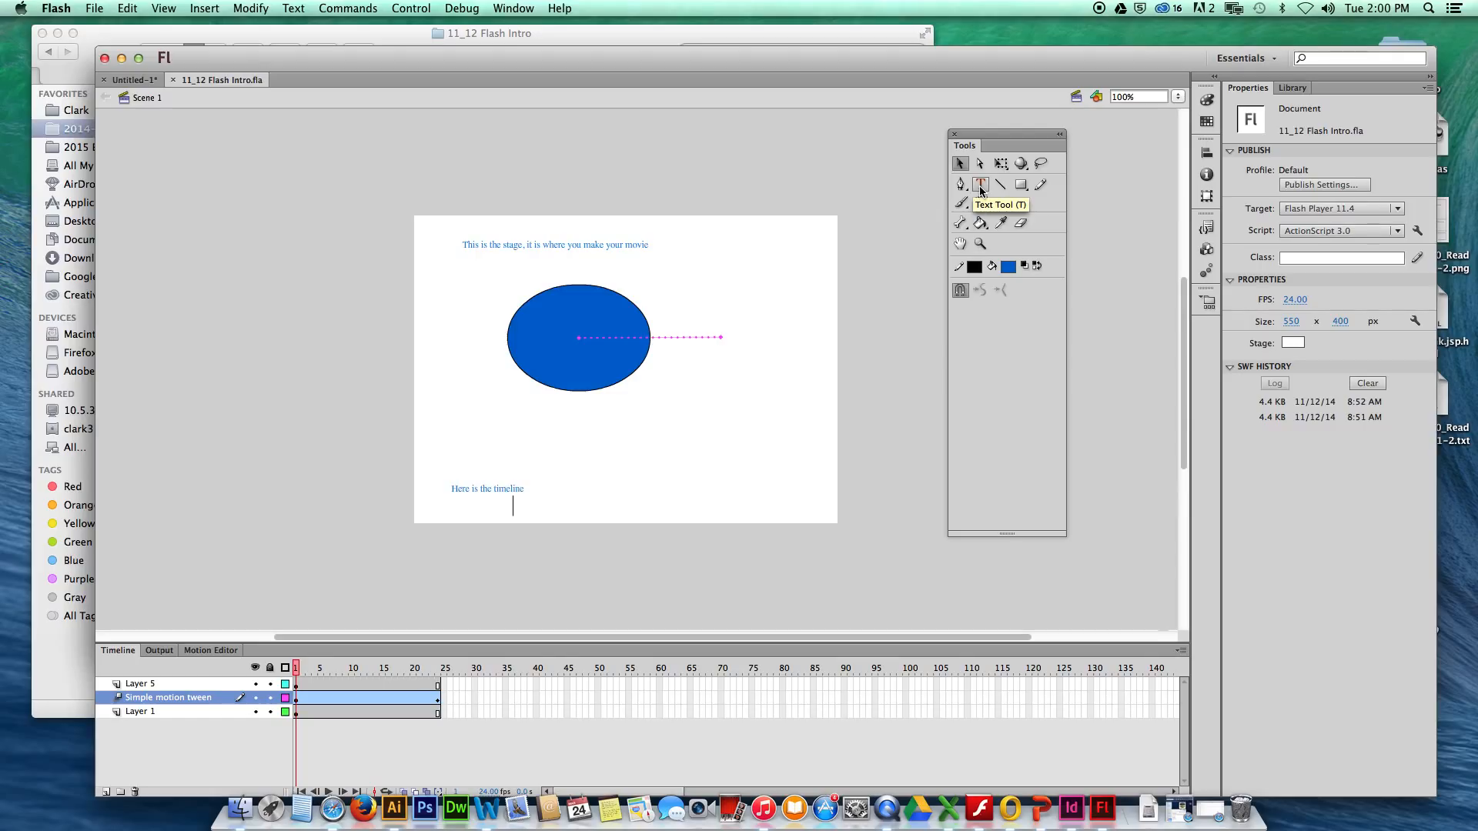
Activate the Rectangle tool and try to draw on the Simple motion tween layer
click(1019, 187)
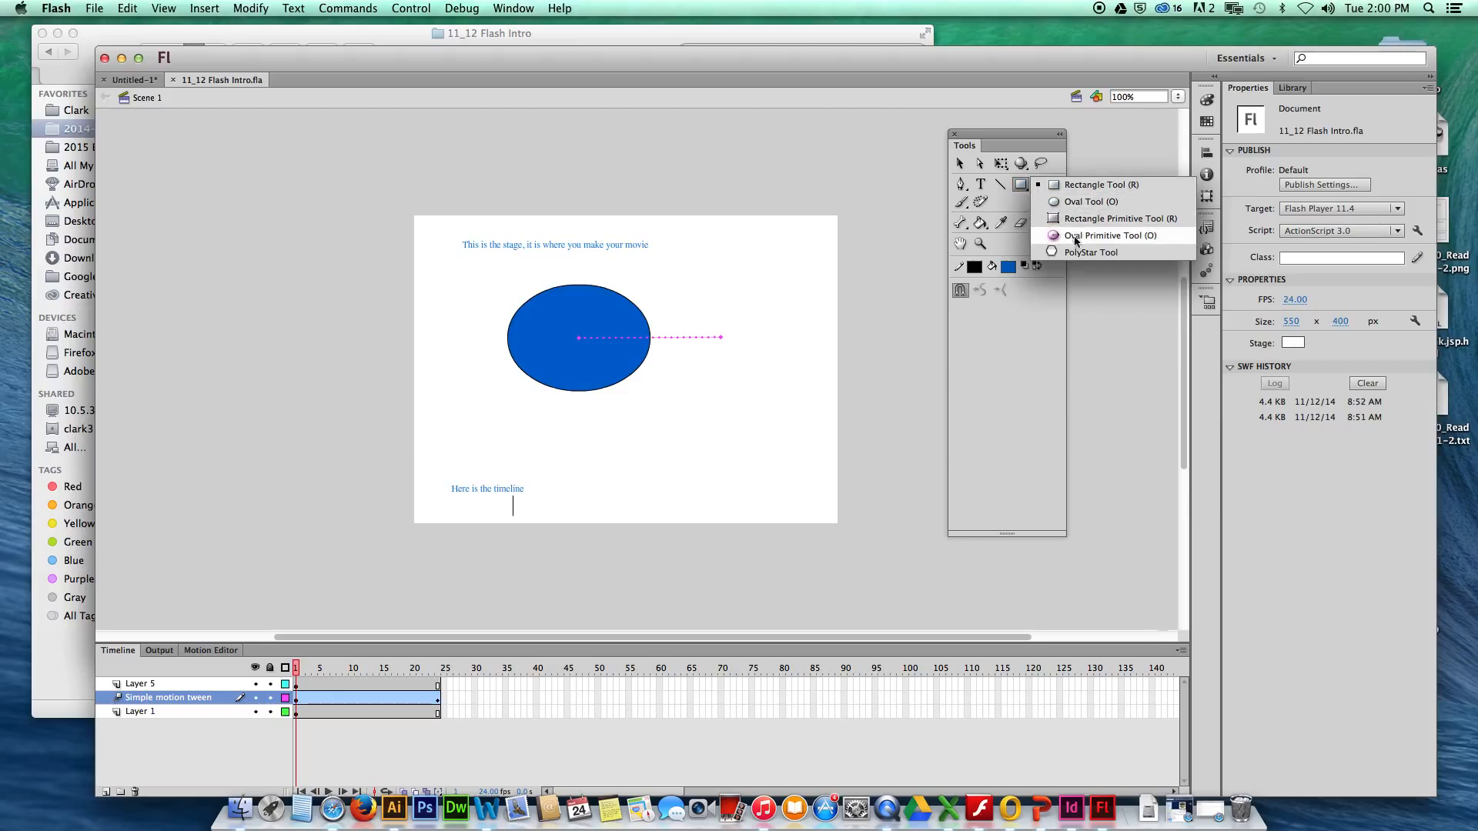
click(1110, 317)
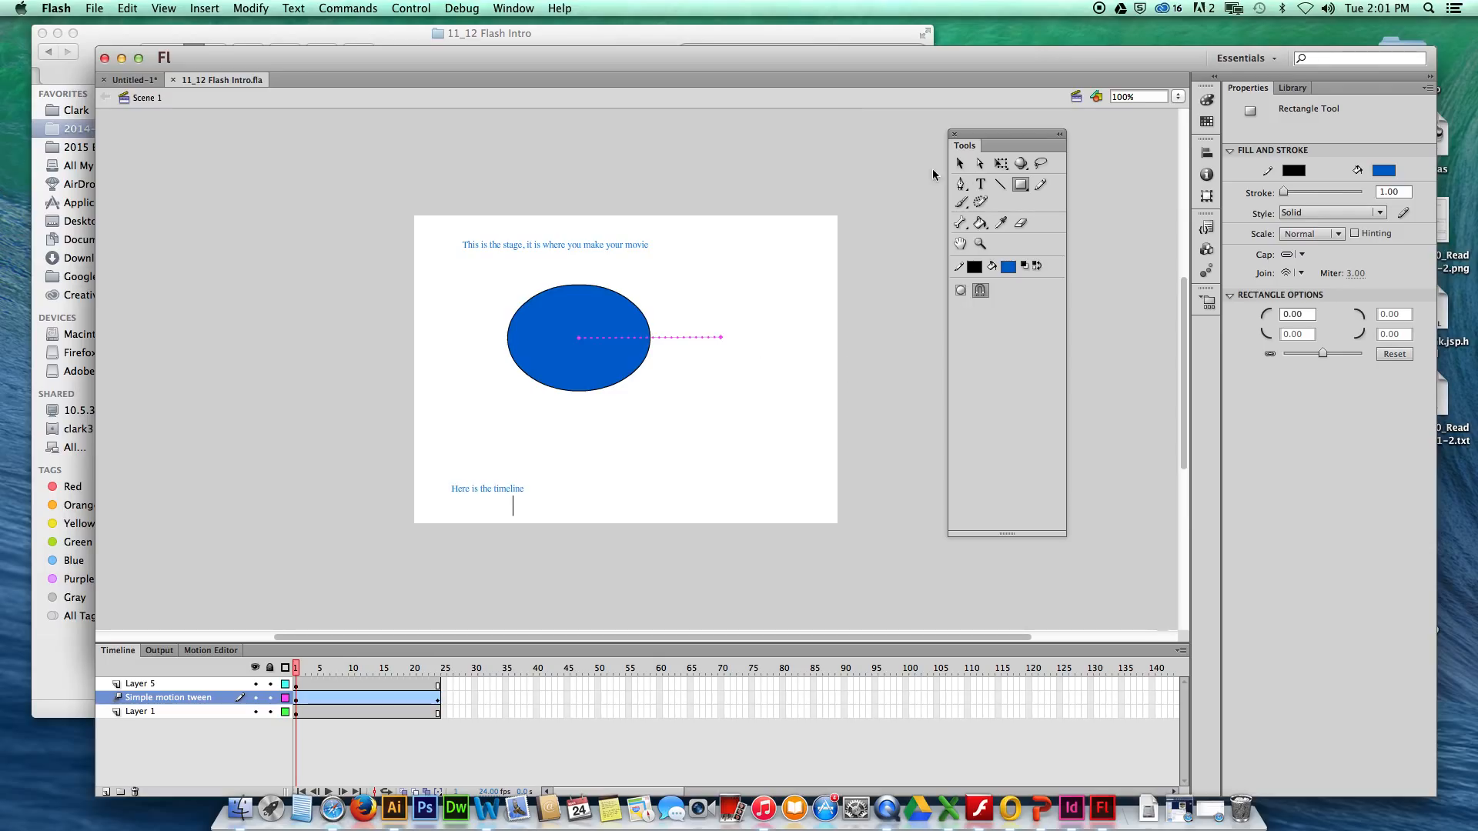
click(858, 286)
click(883, 442)
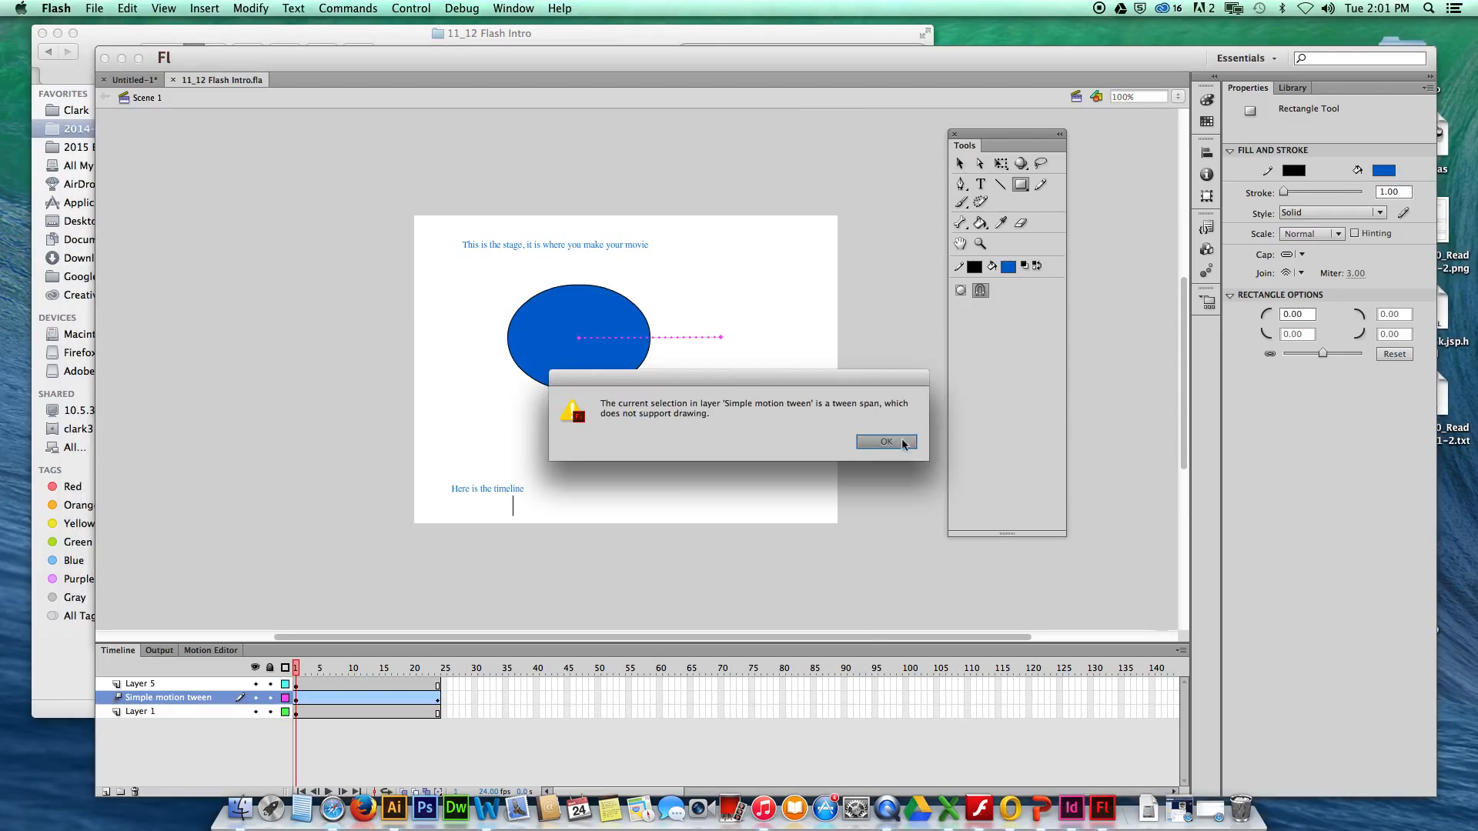
drag(723, 373, 696, 482)
key(space)
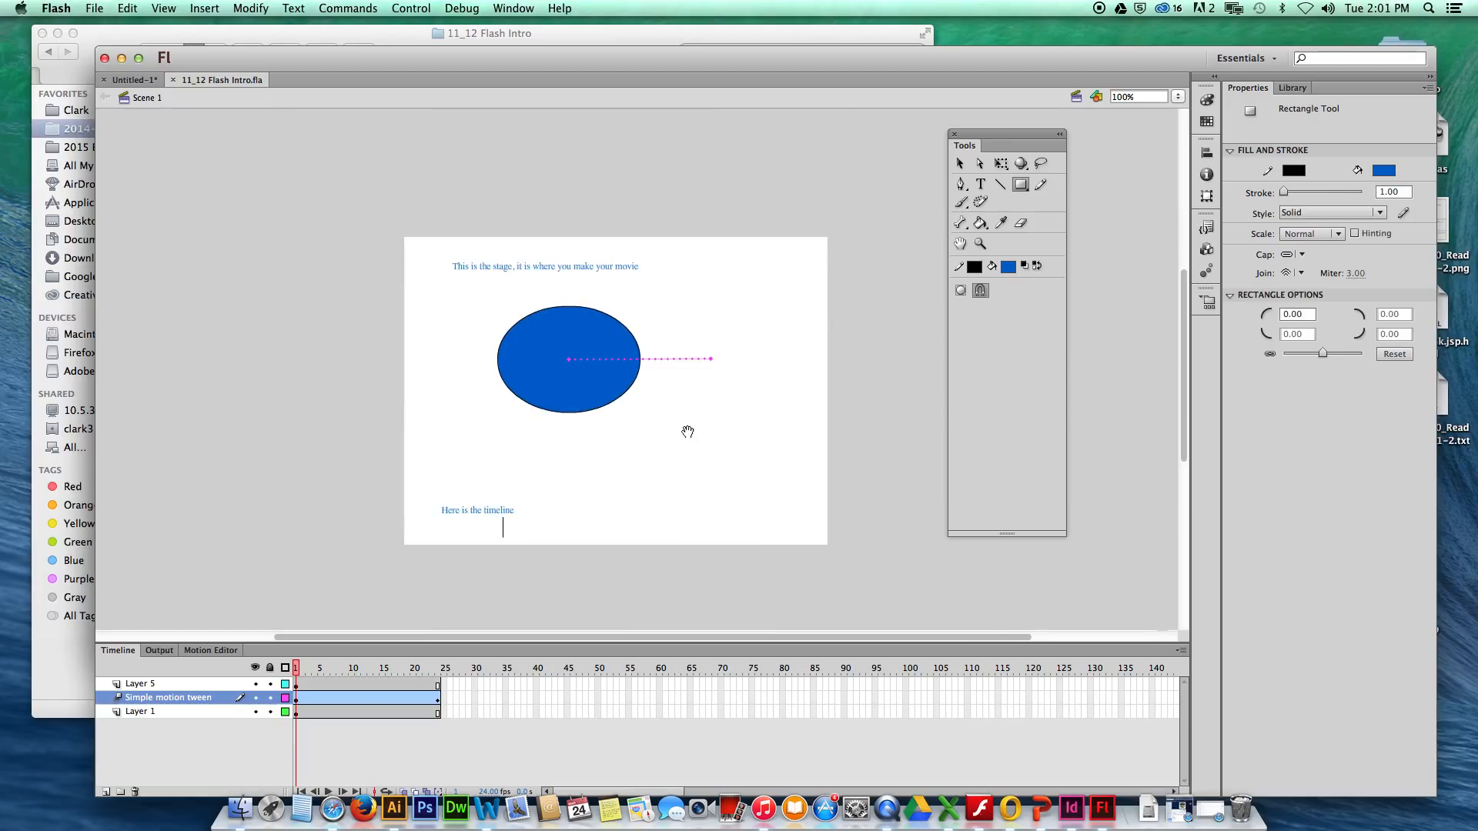
key(super+space)
click(622, 402)
click(596, 377)
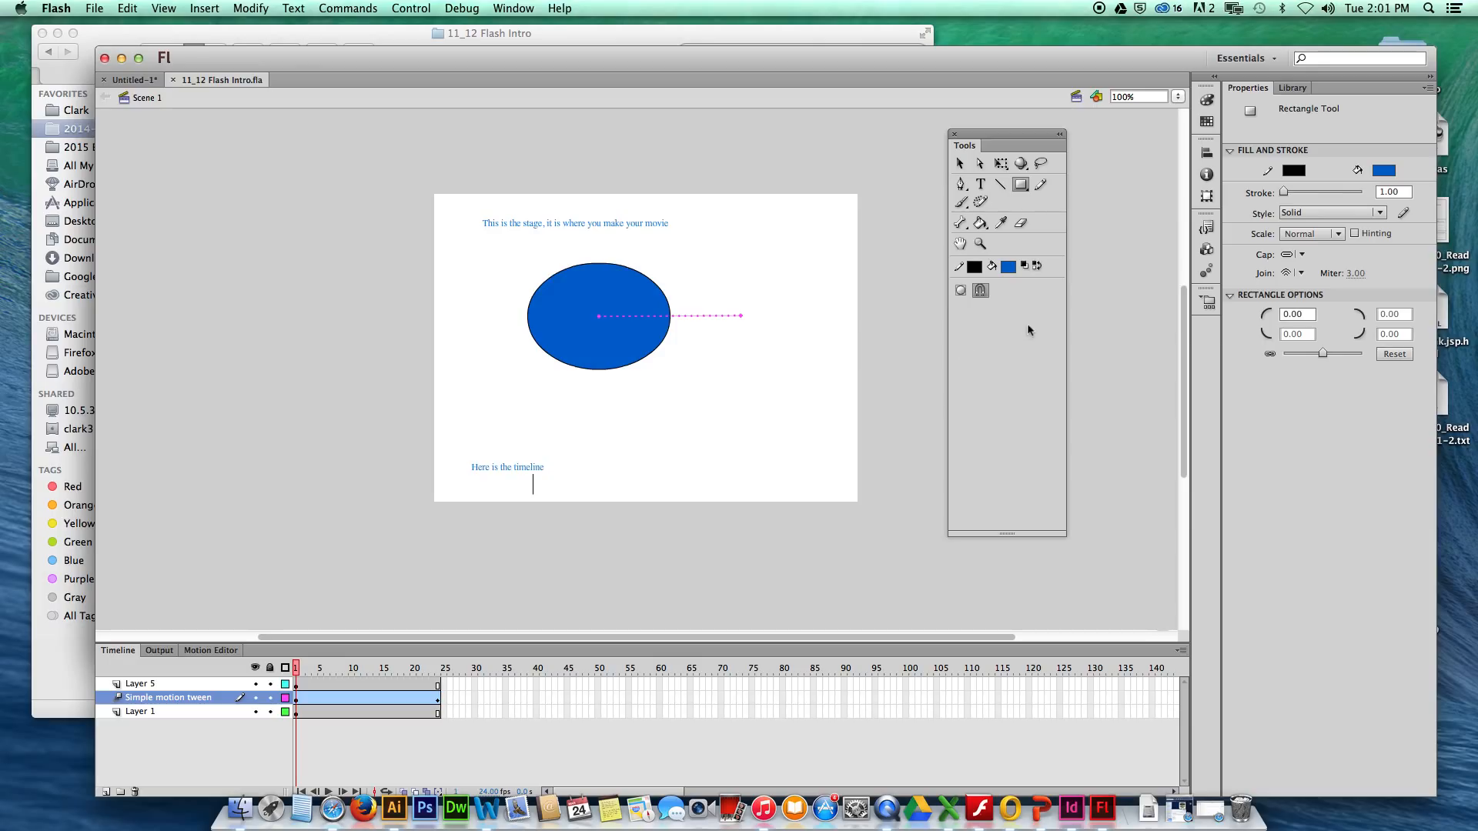
Select the blue oval and scrub the timeline from frame 1 to frame 24 and back to preview its motion tween
click(960, 164)
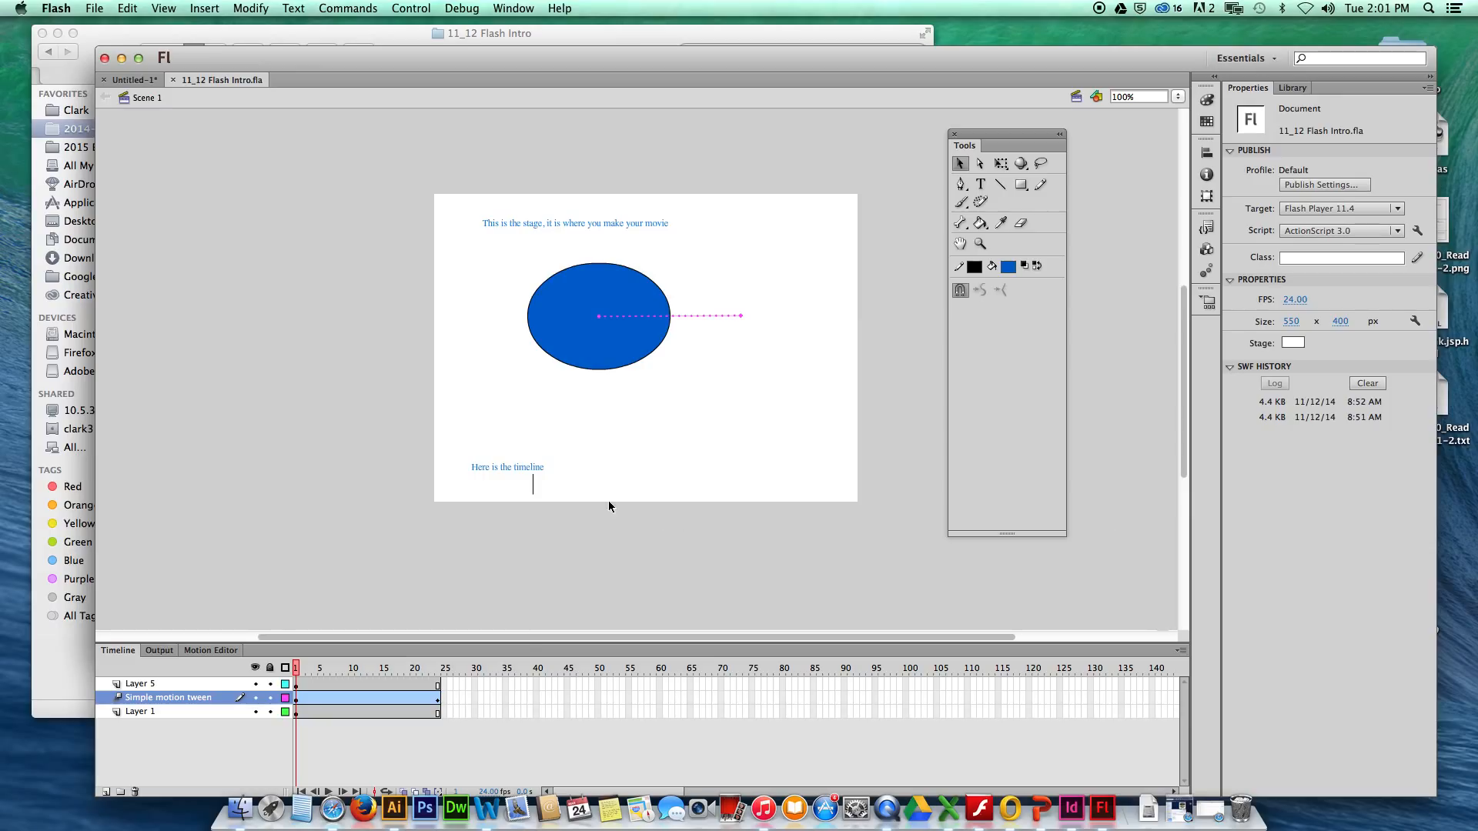
click(608, 310)
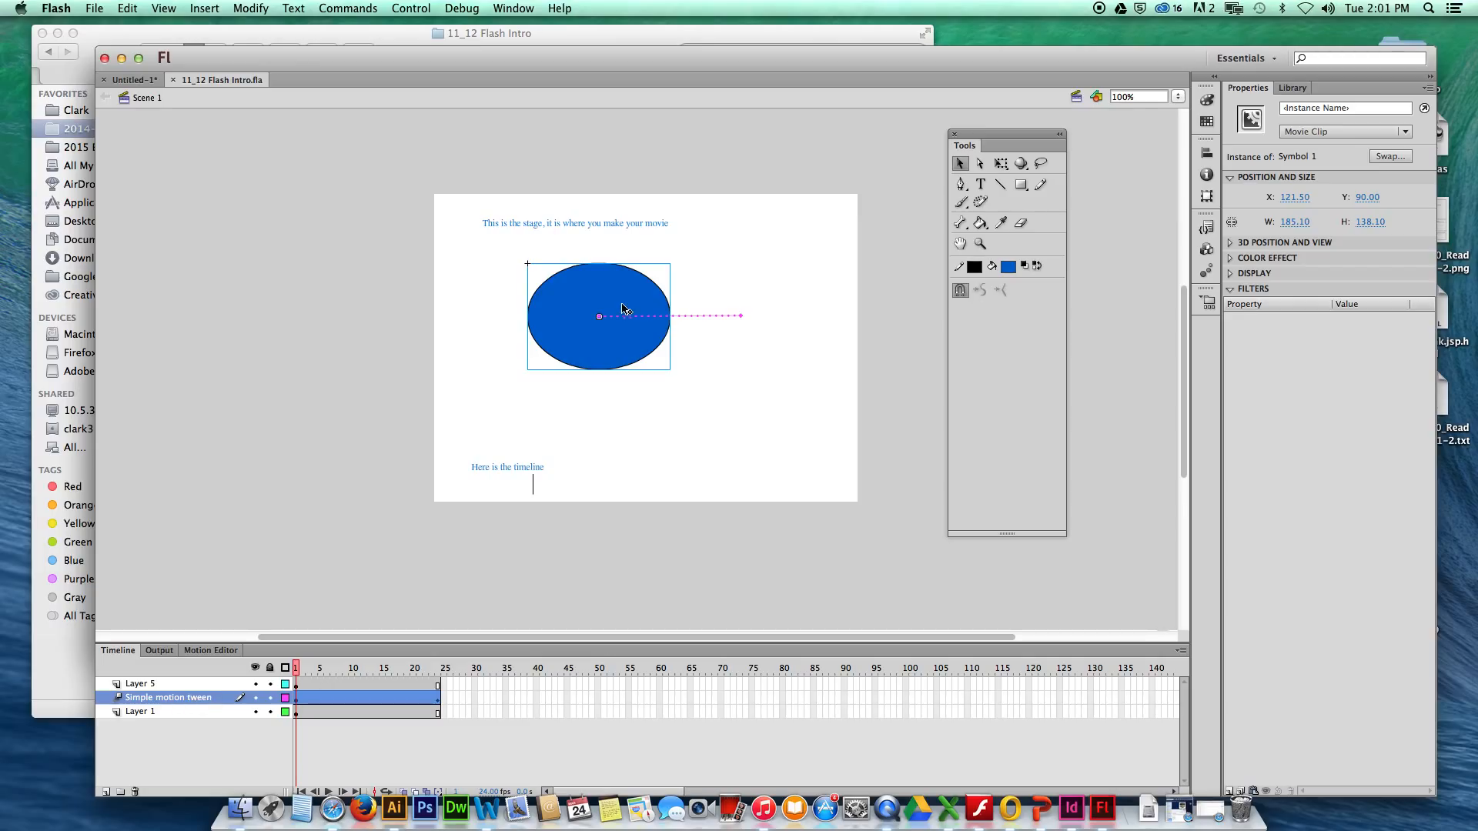
drag(297, 670, 439, 667)
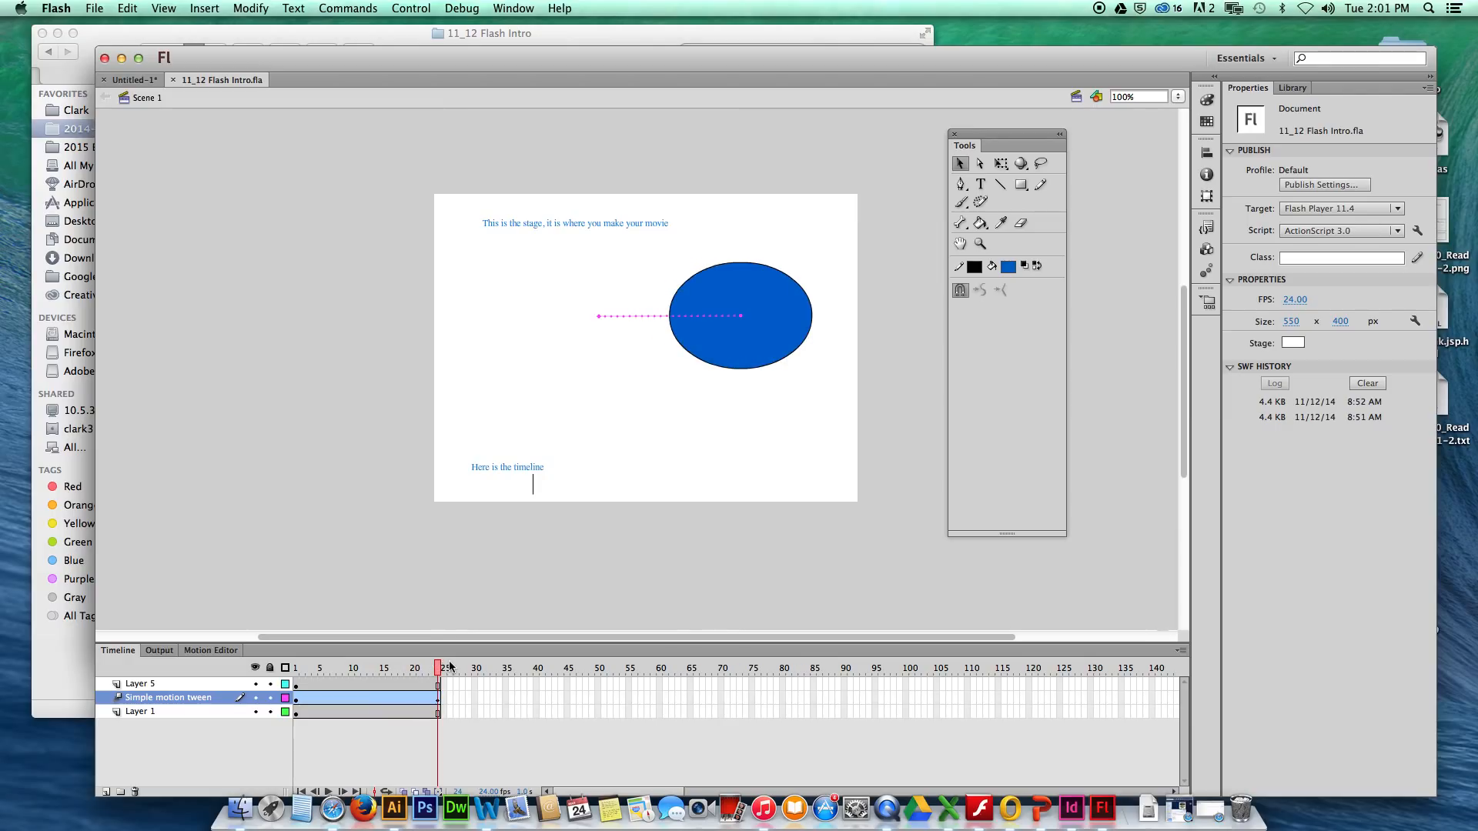
click(439, 700)
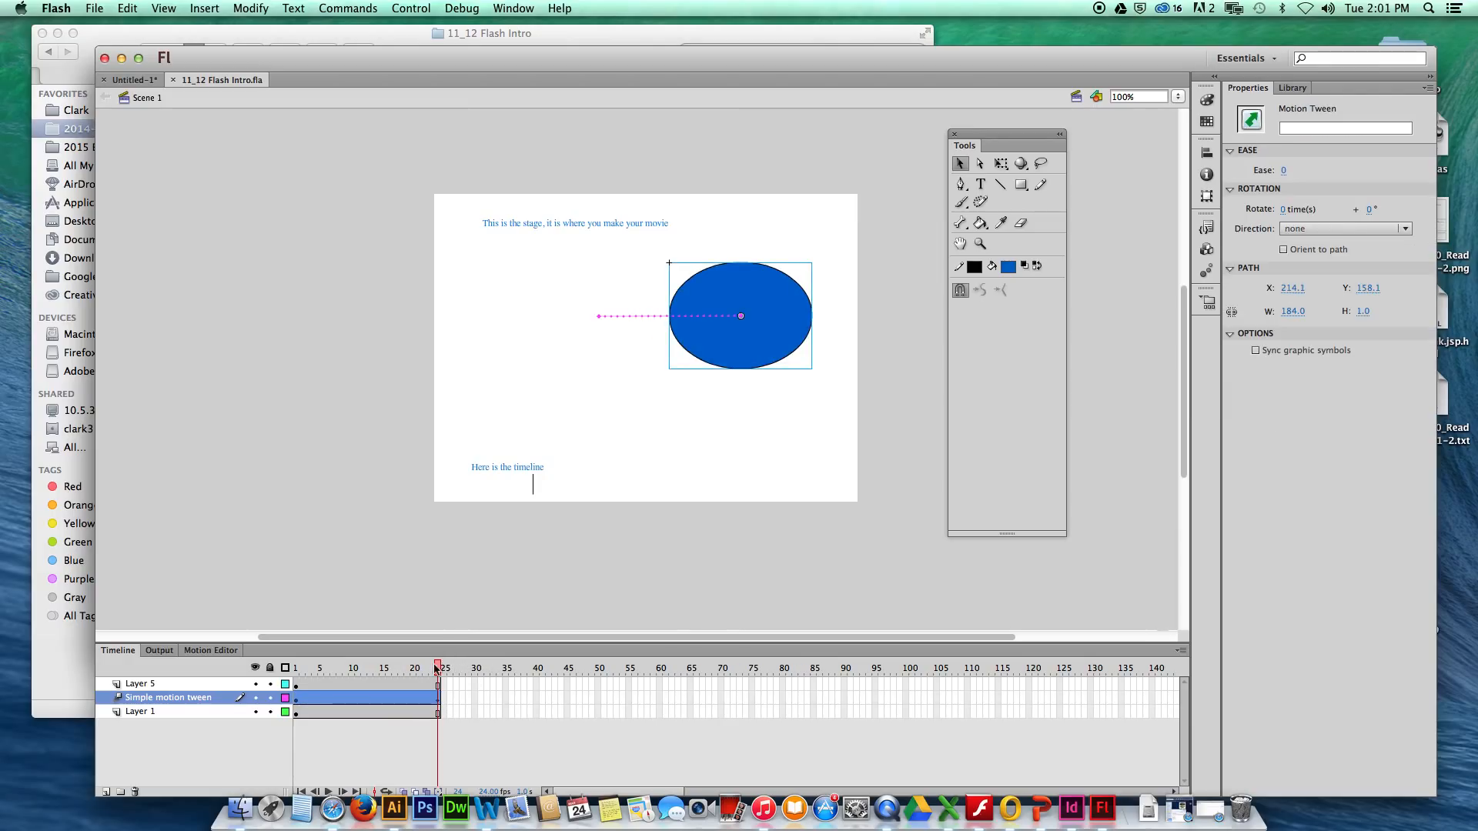
key(Return)
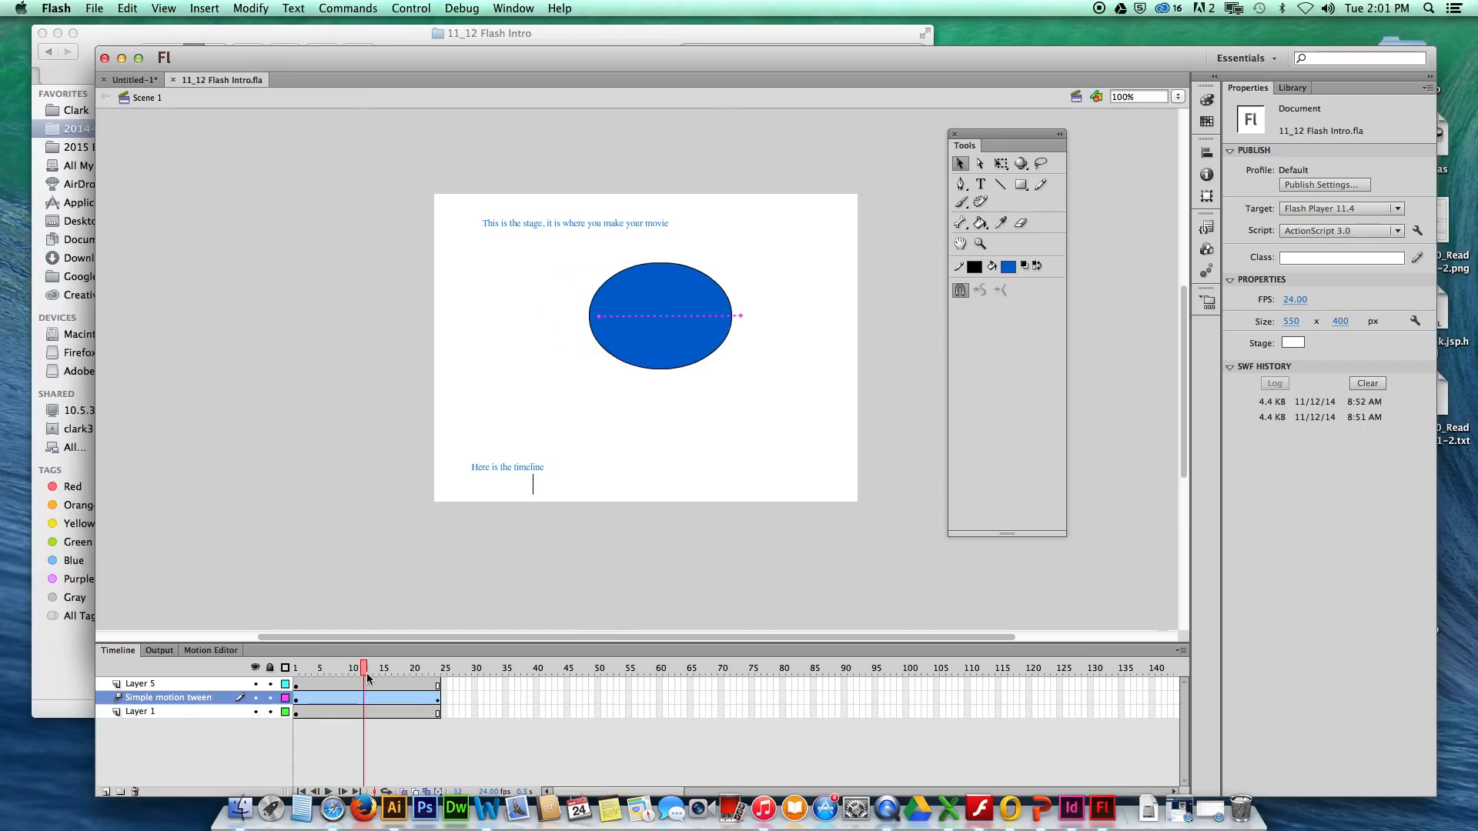
drag(437, 669, 287, 673)
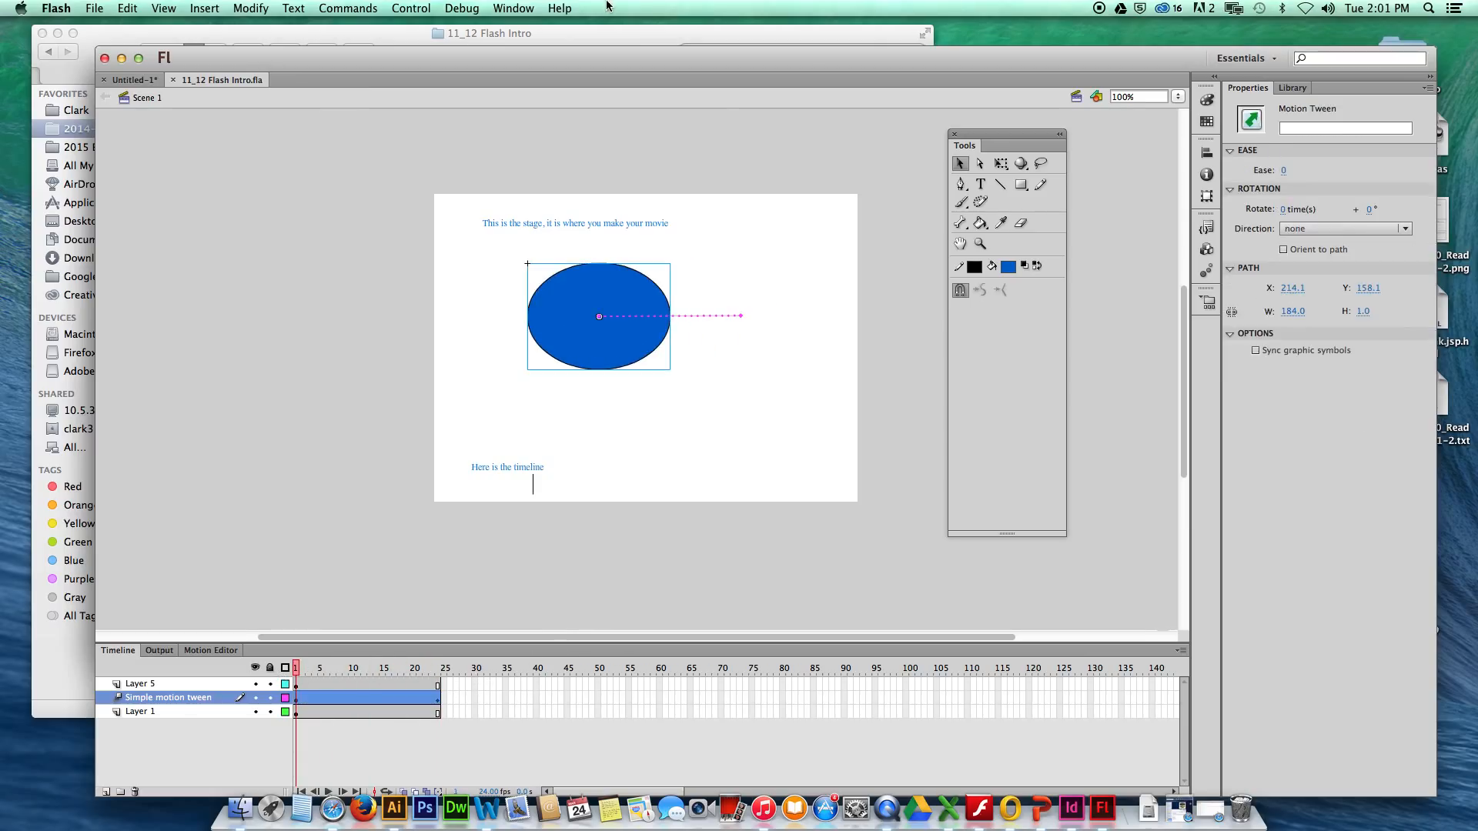
Test the movie to watch the oval's animation play, and close the preview
click(415, 11)
mouse_move(493, 120)
click(671, 119)
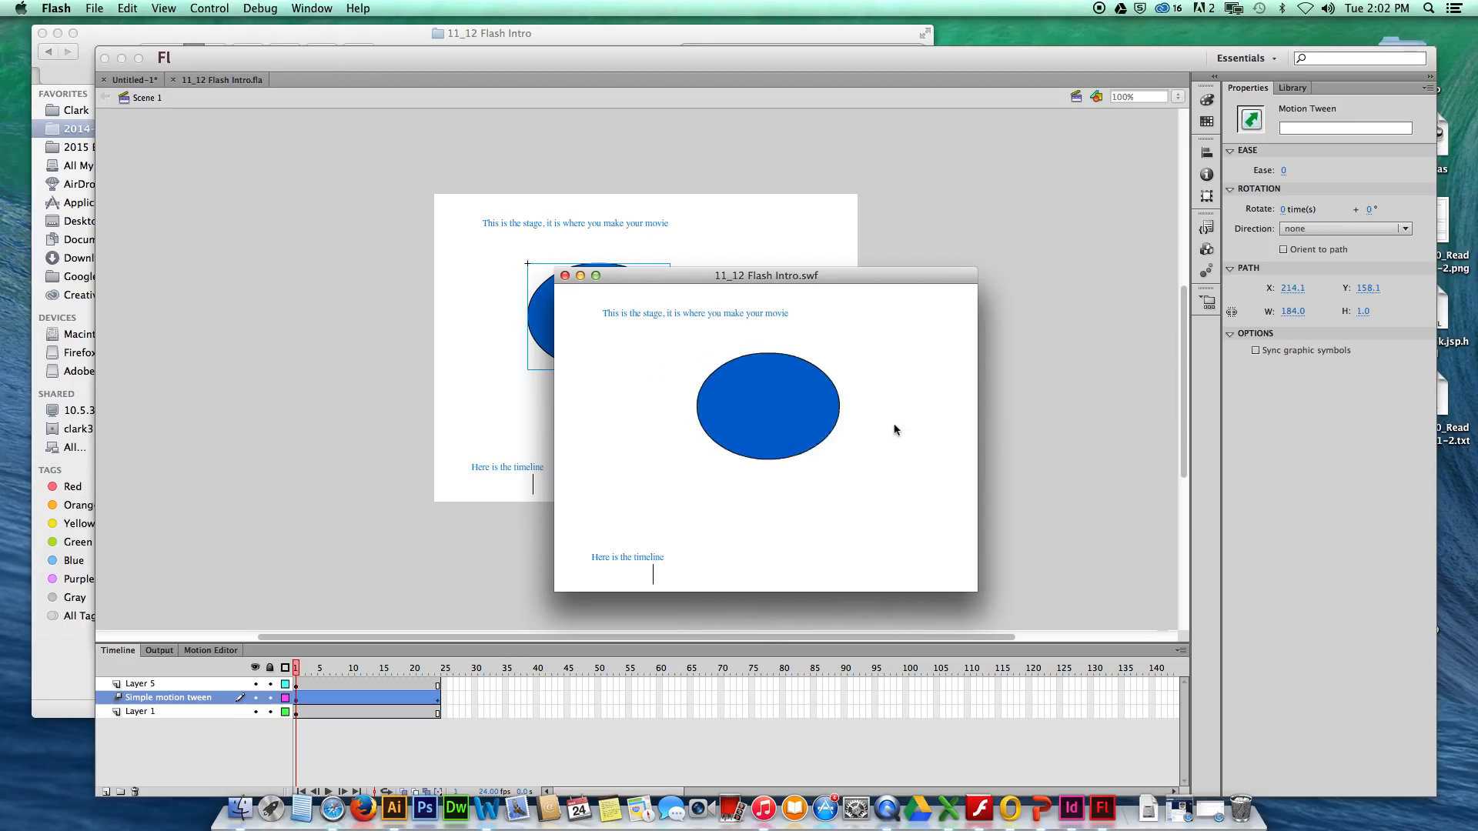
click(565, 276)
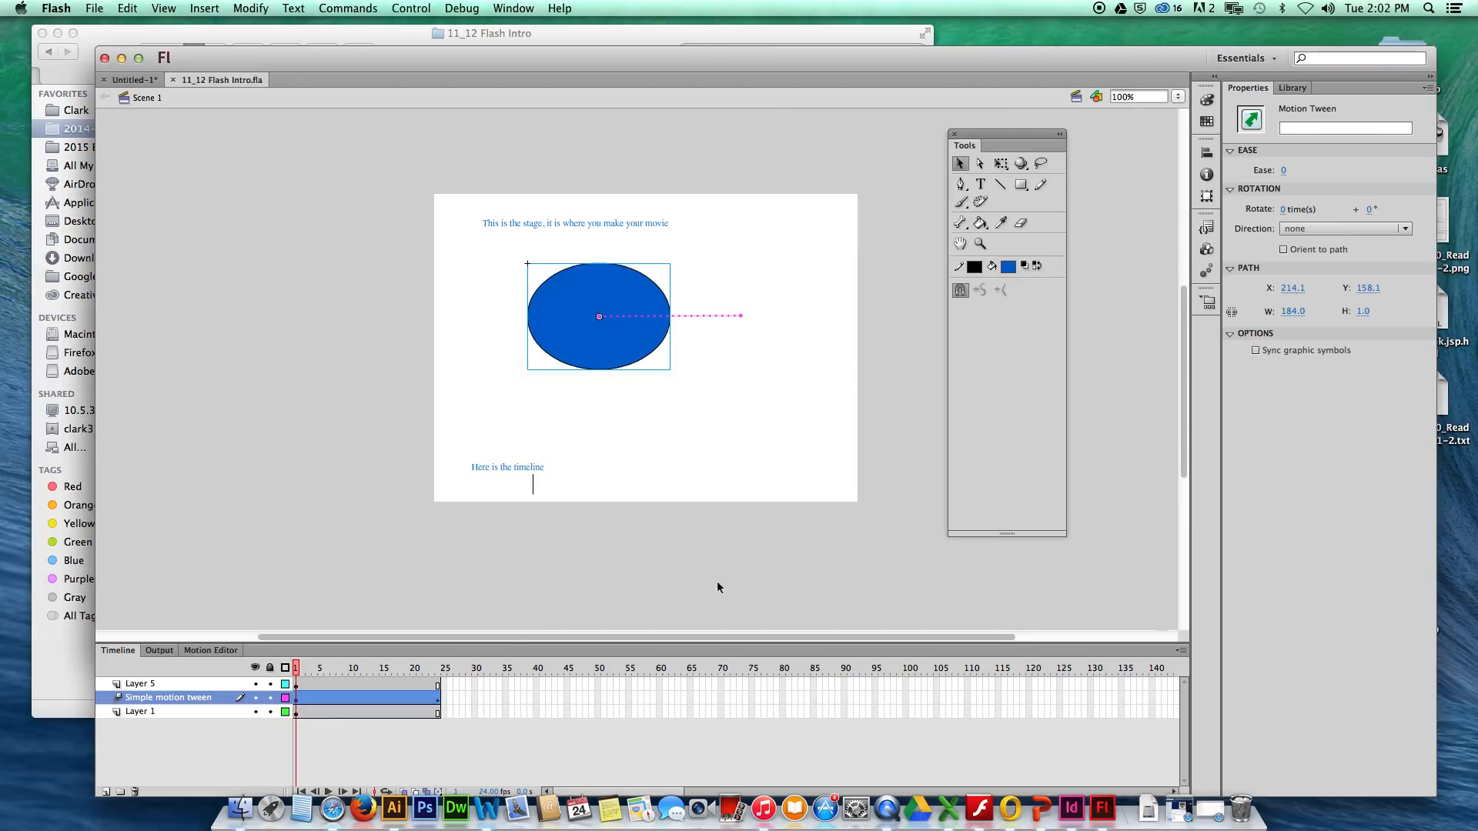
click(830, 629)
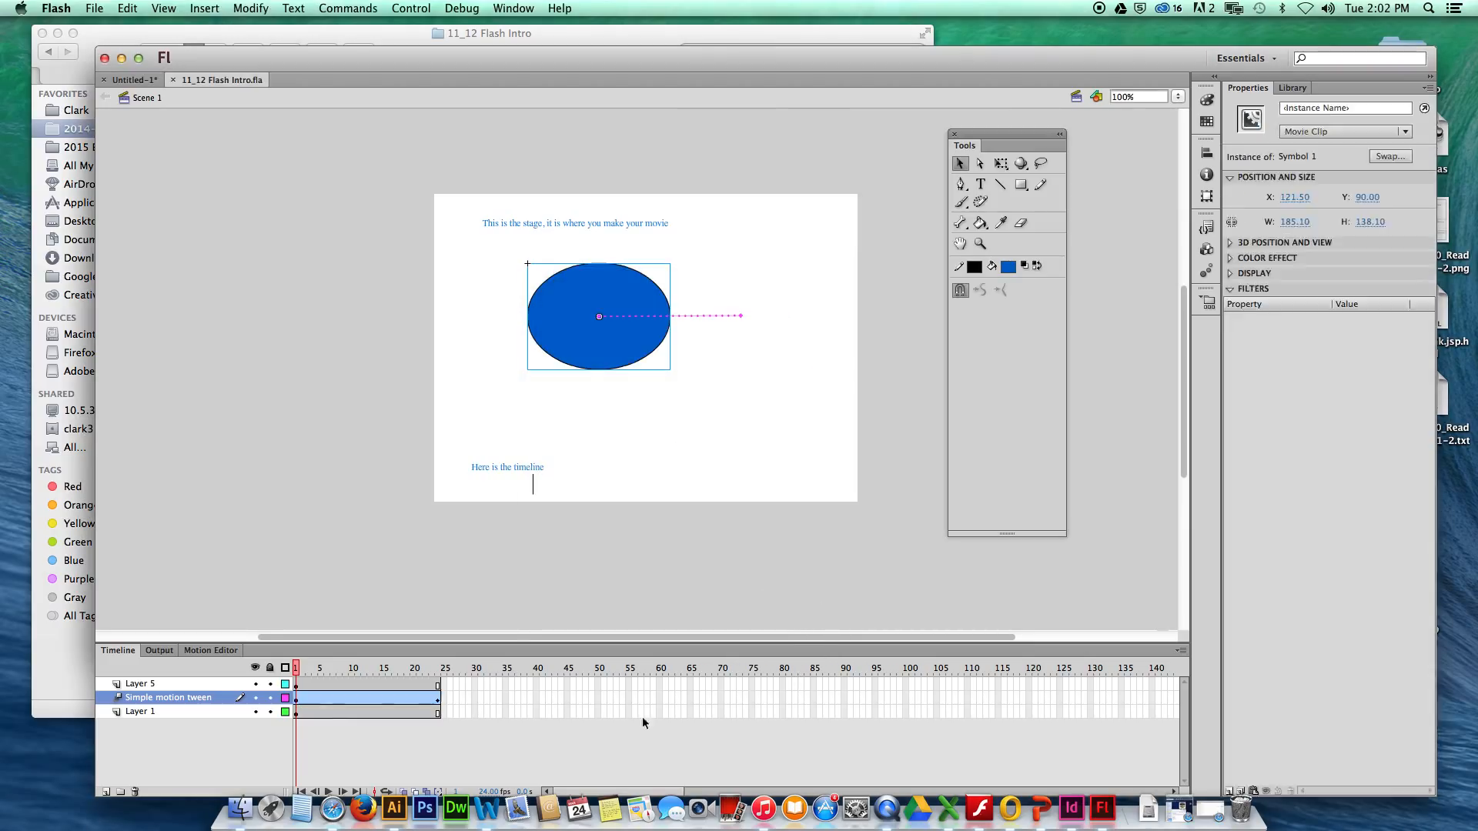
Add a new layer above Simple motion tween and draw a square about 53 px wide below the oval
click(106, 792)
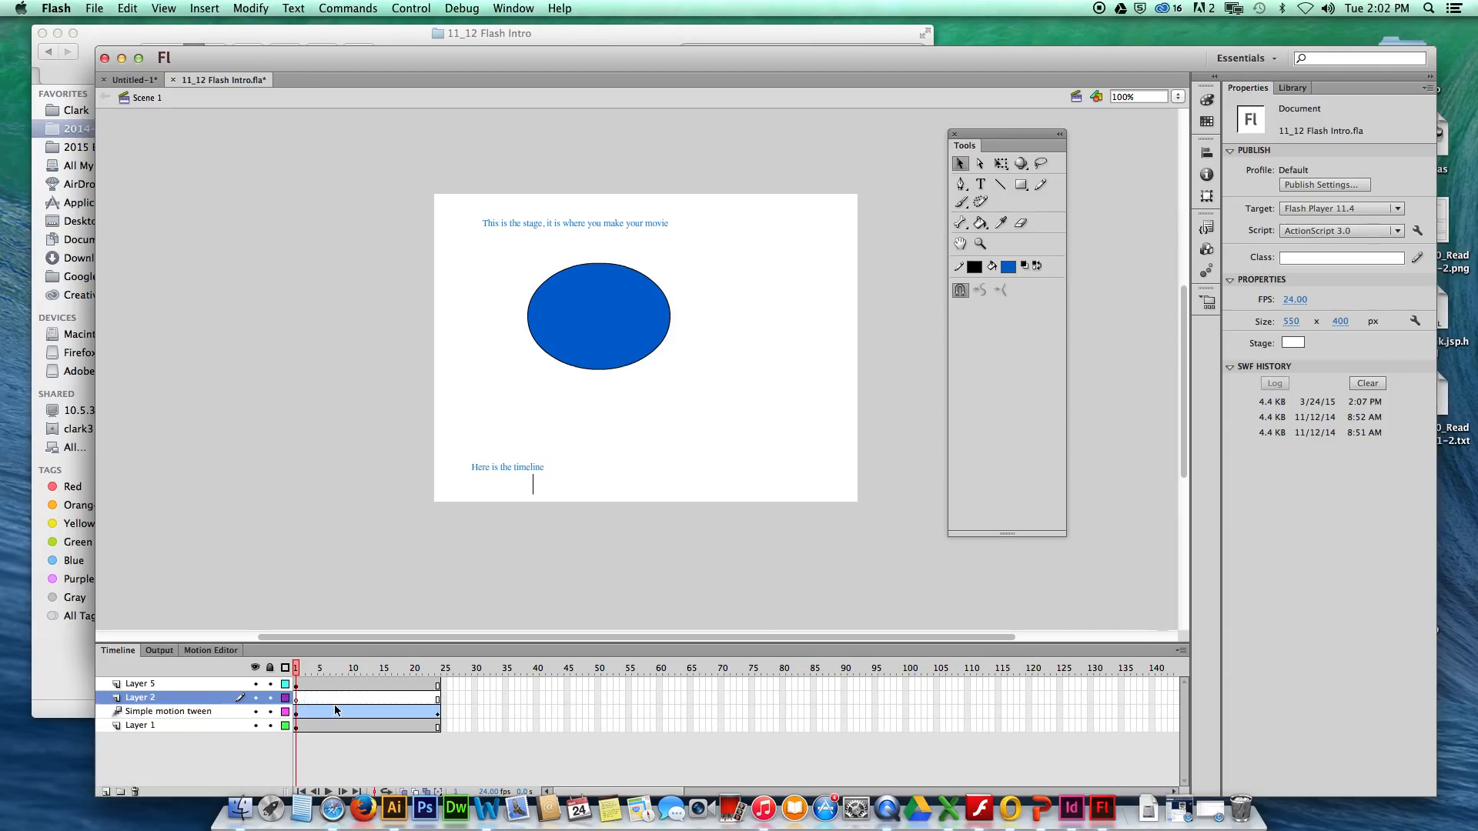
click(1021, 185)
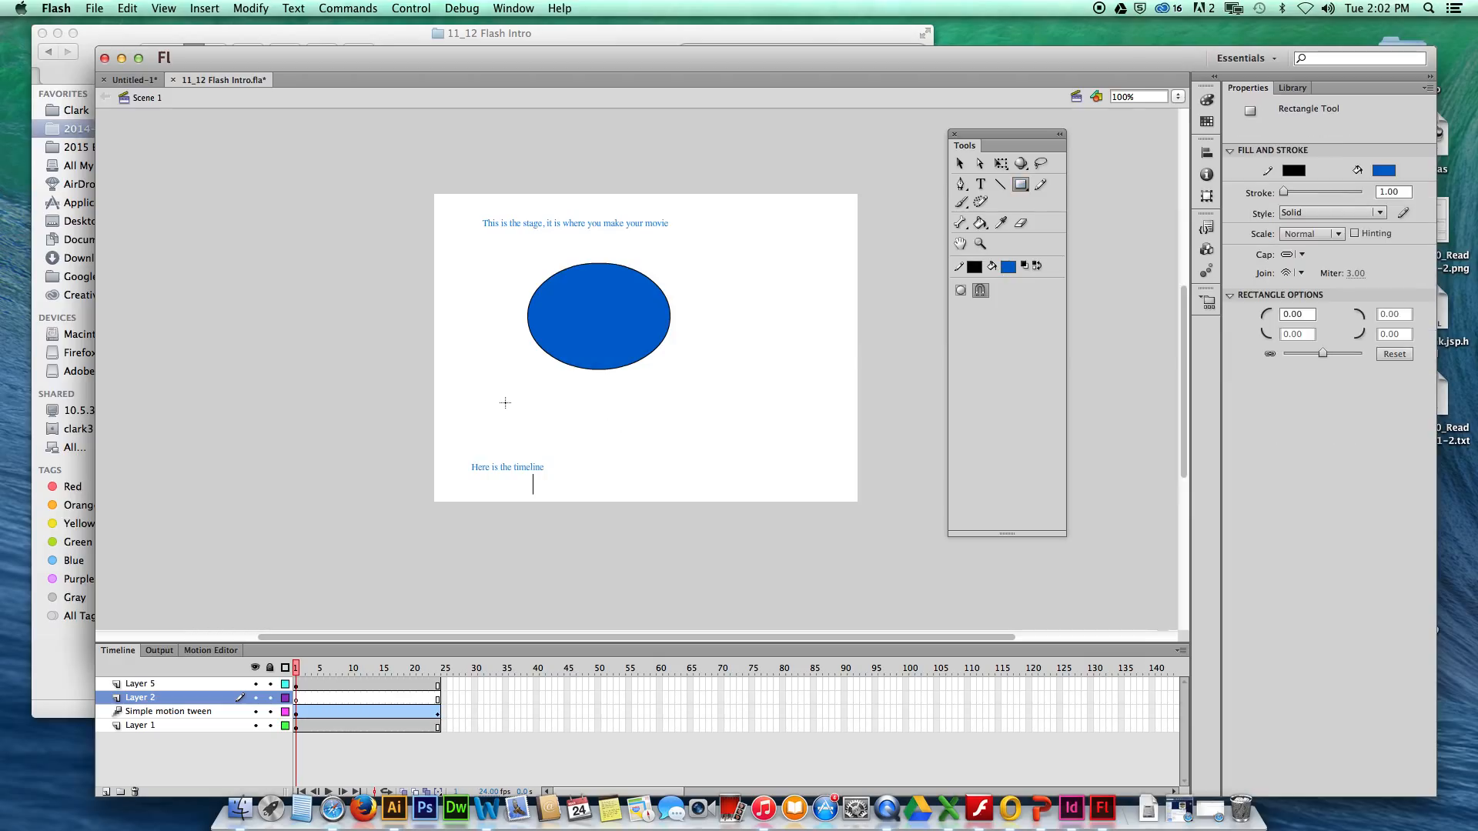
drag(498, 396, 537, 437)
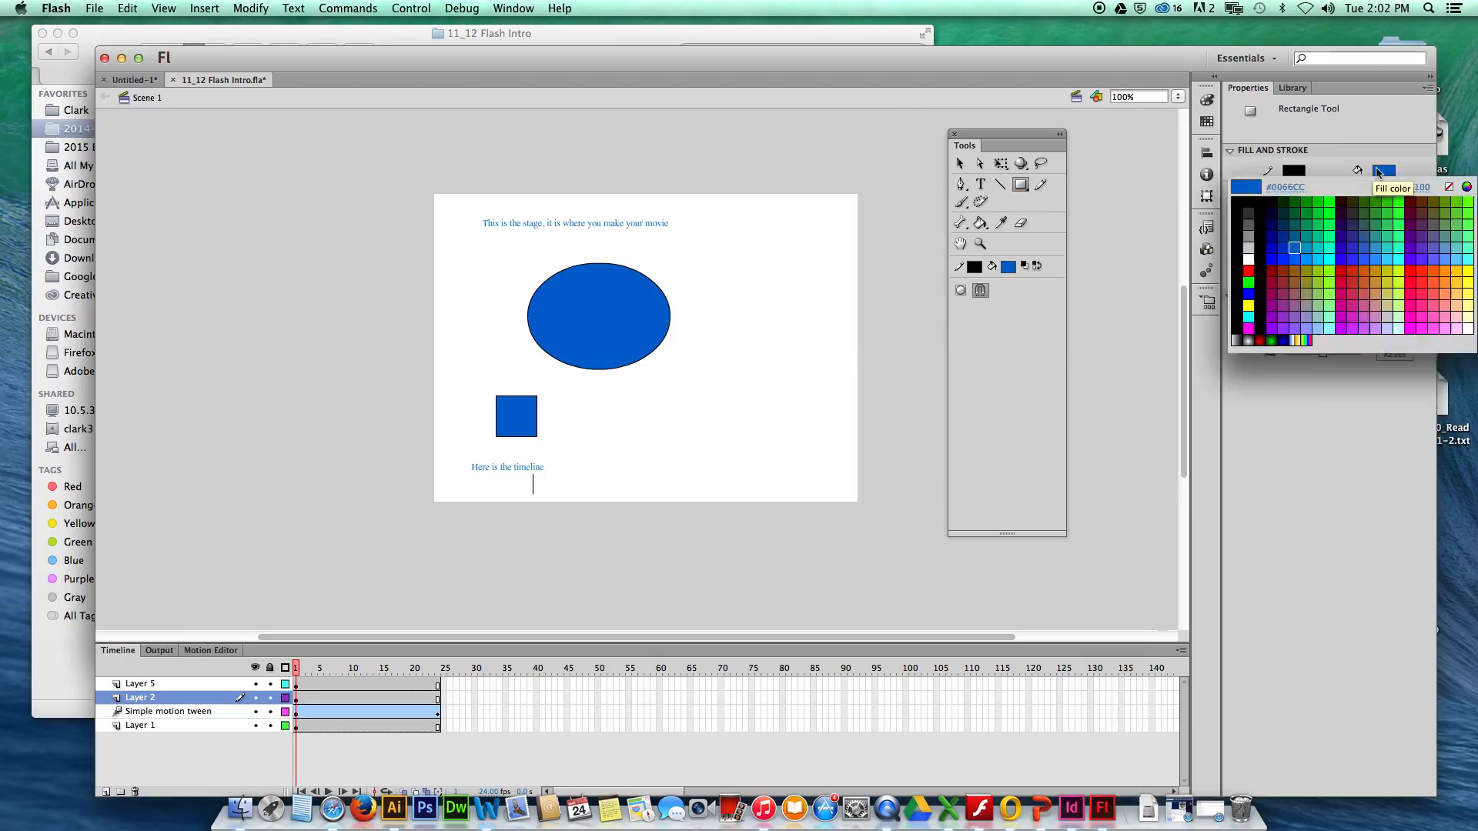
Set the Rectangle tool's fill to bright green, and recolour the small blue square's fill with the same green
click(1379, 171)
click(1289, 263)
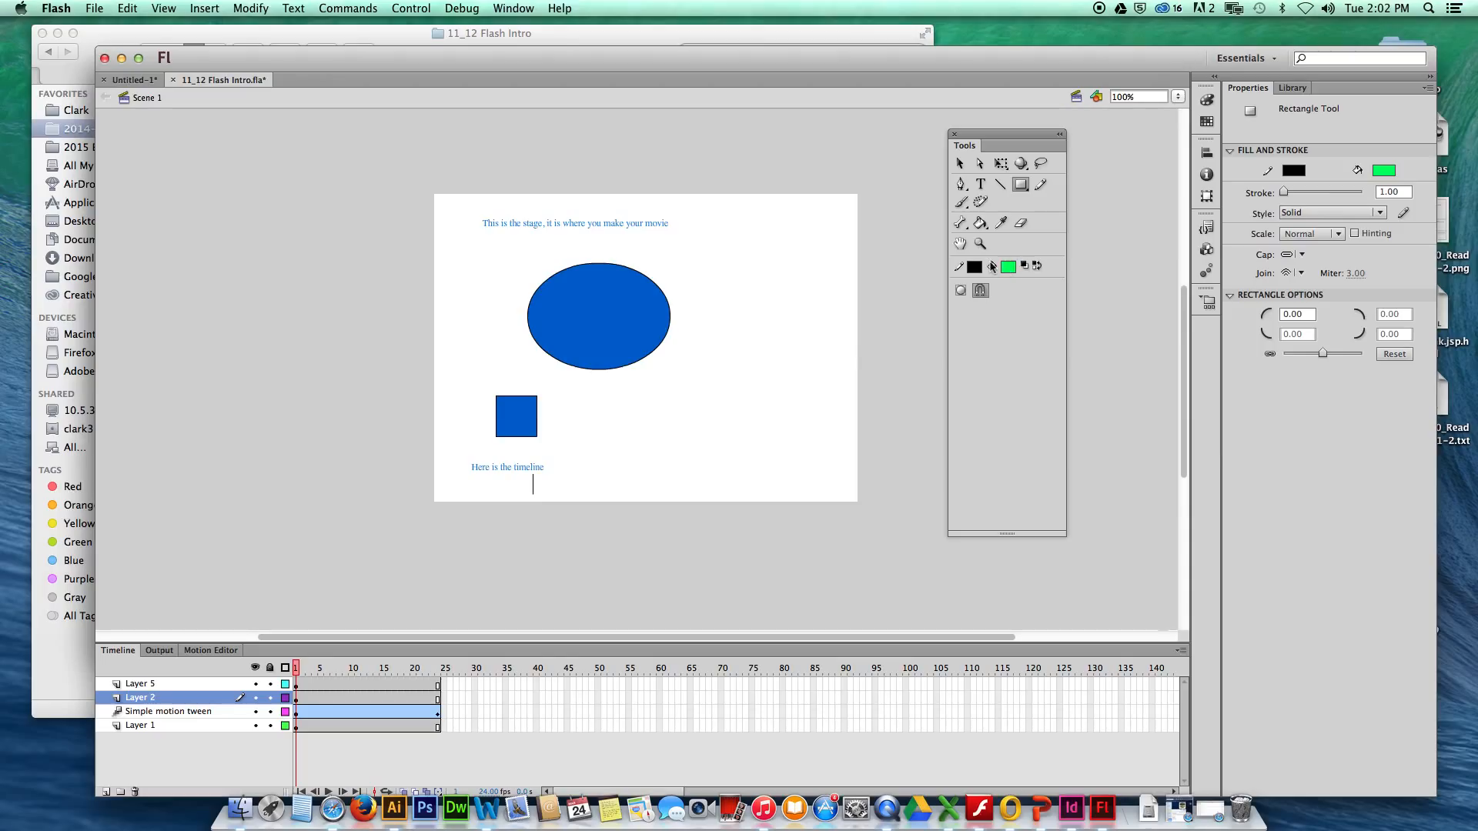
click(960, 163)
click(509, 431)
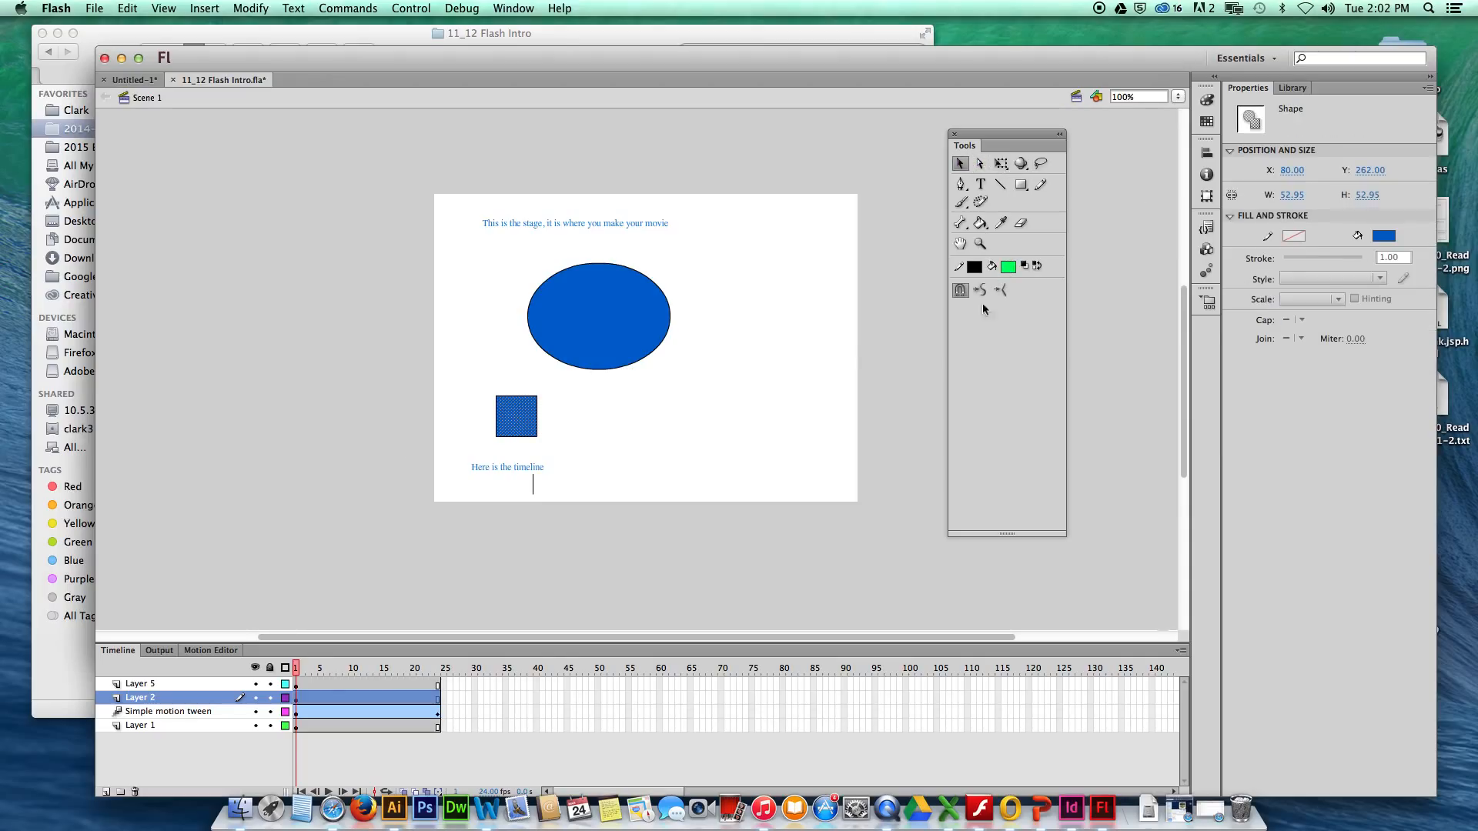
click(1383, 236)
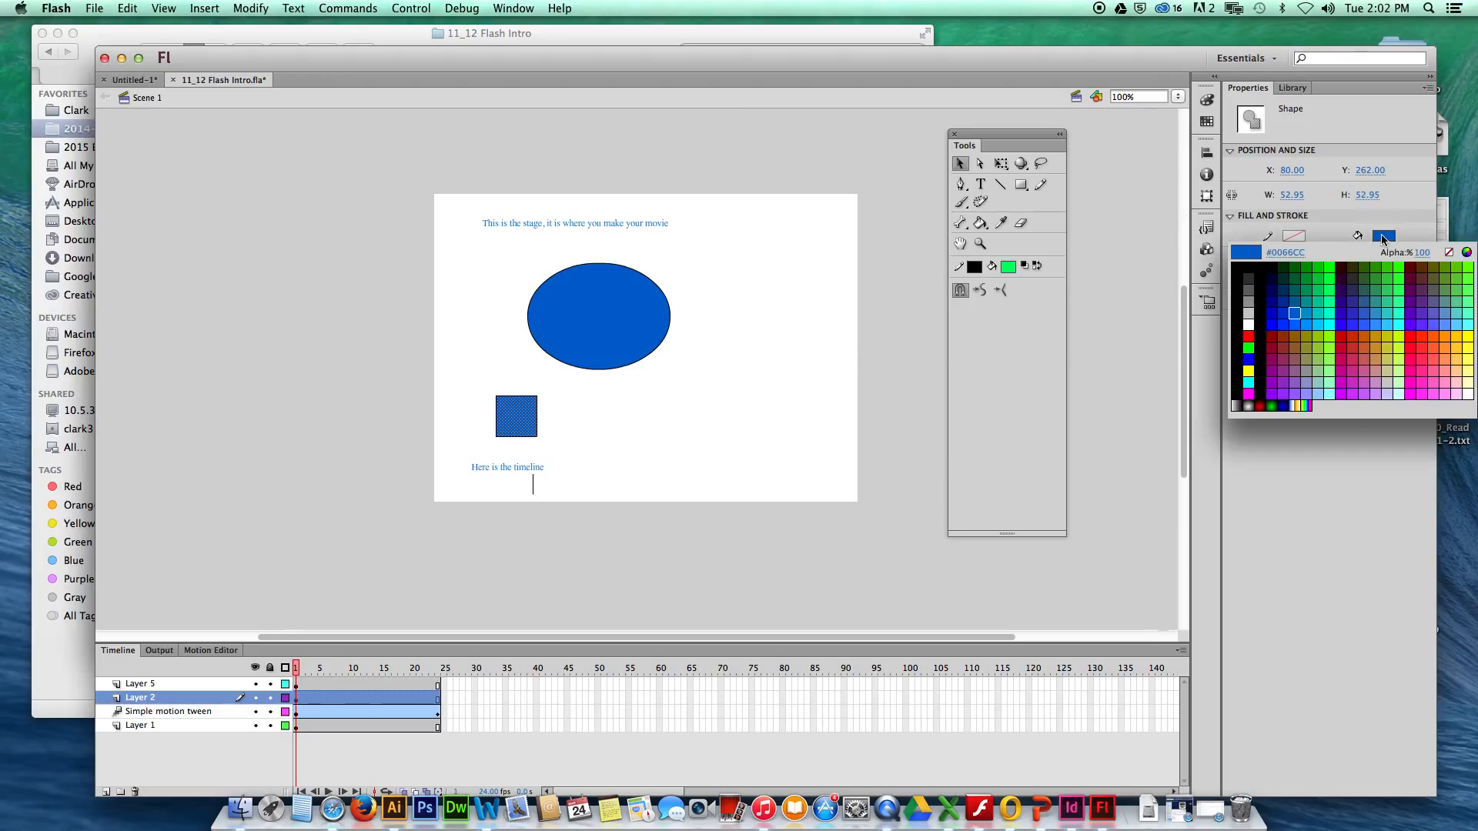
click(1337, 291)
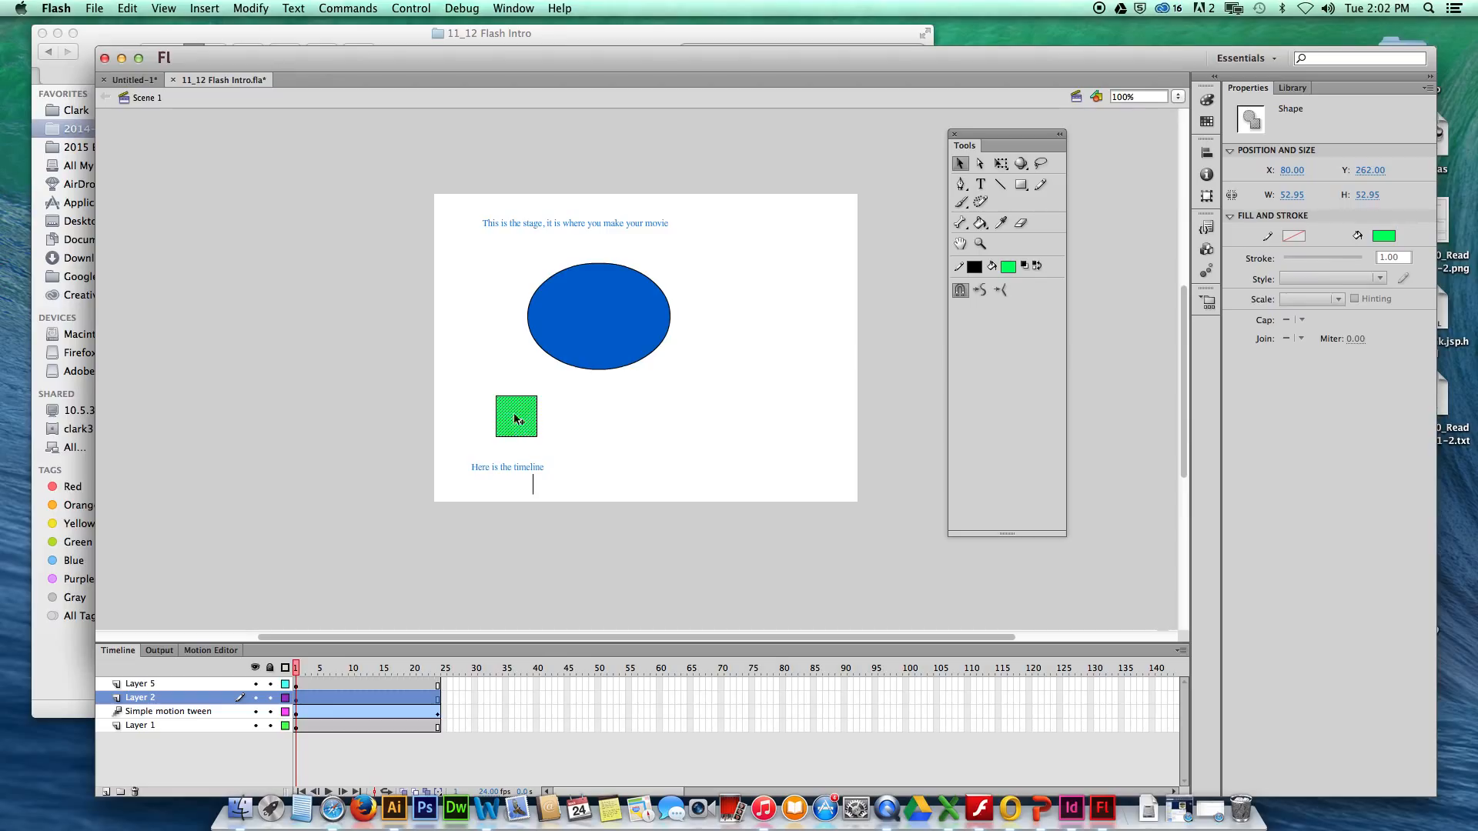
click(614, 464)
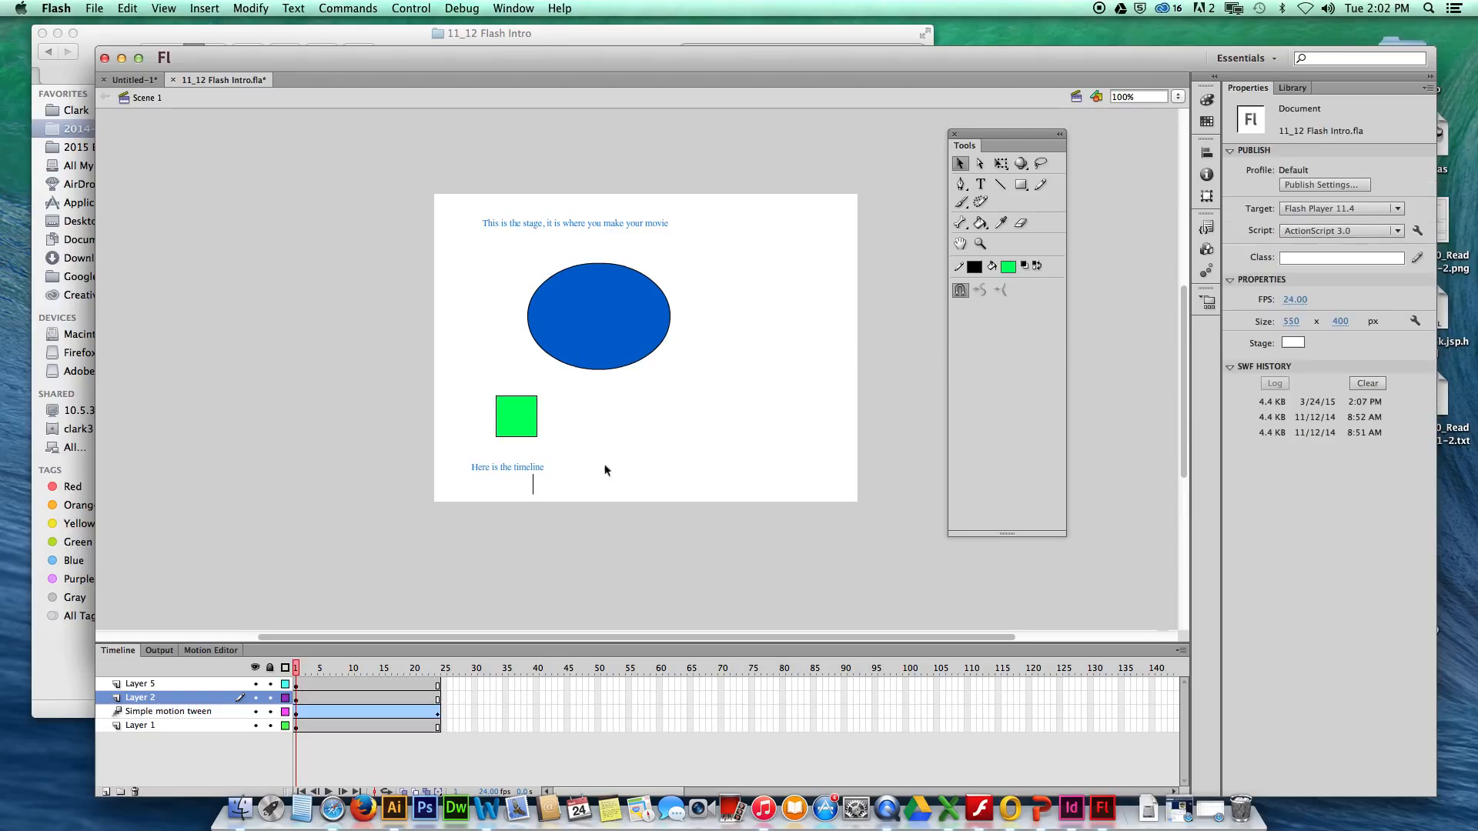
Select the green square's fill and its black edges separately, select fill and outline together, and clear the selection
click(496, 417)
click(603, 492)
click(522, 425)
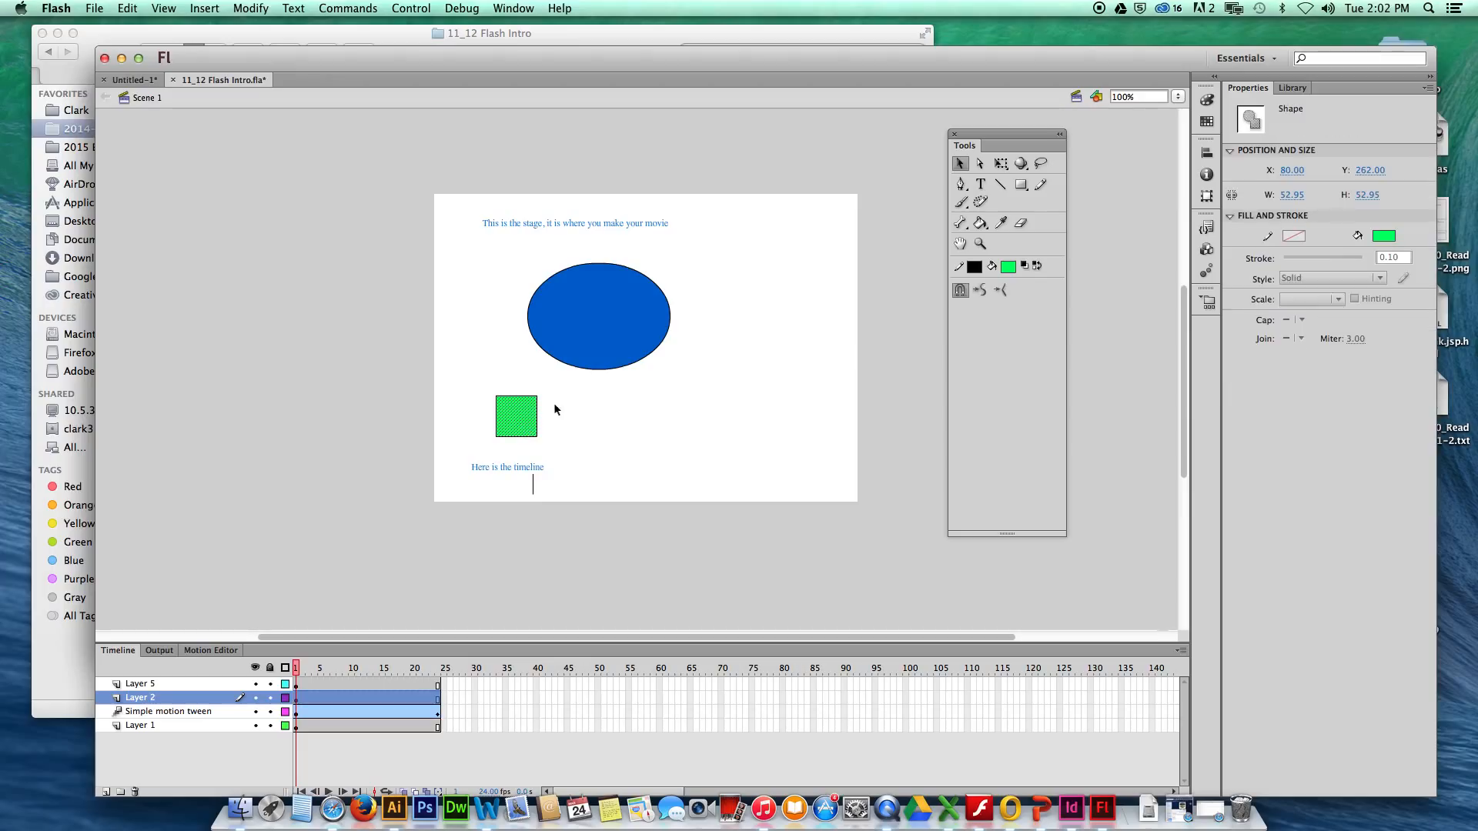
click(537, 406)
click(518, 396)
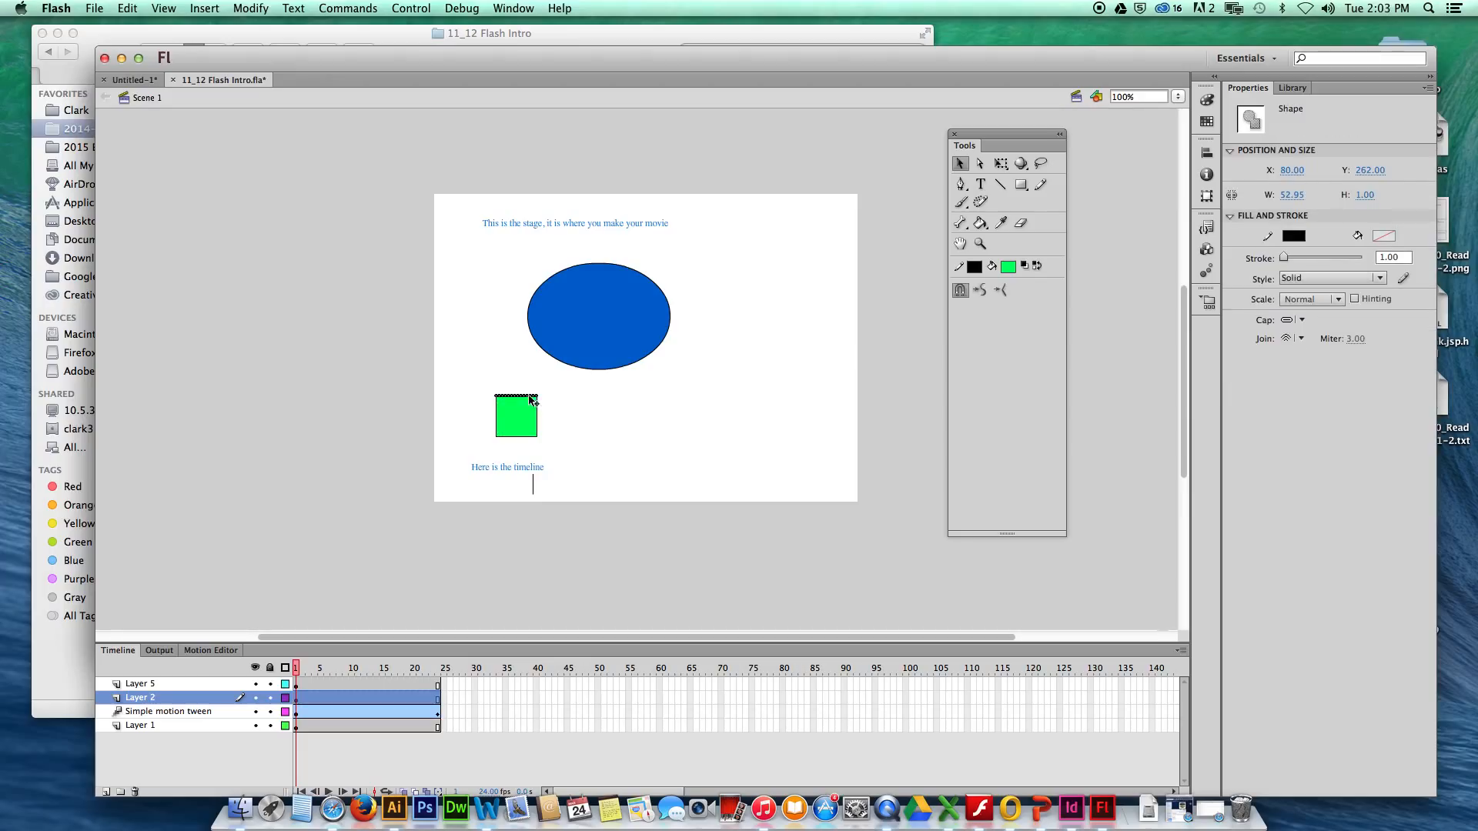
click(496, 423)
click(515, 437)
click(476, 447)
drag(481, 397, 556, 448)
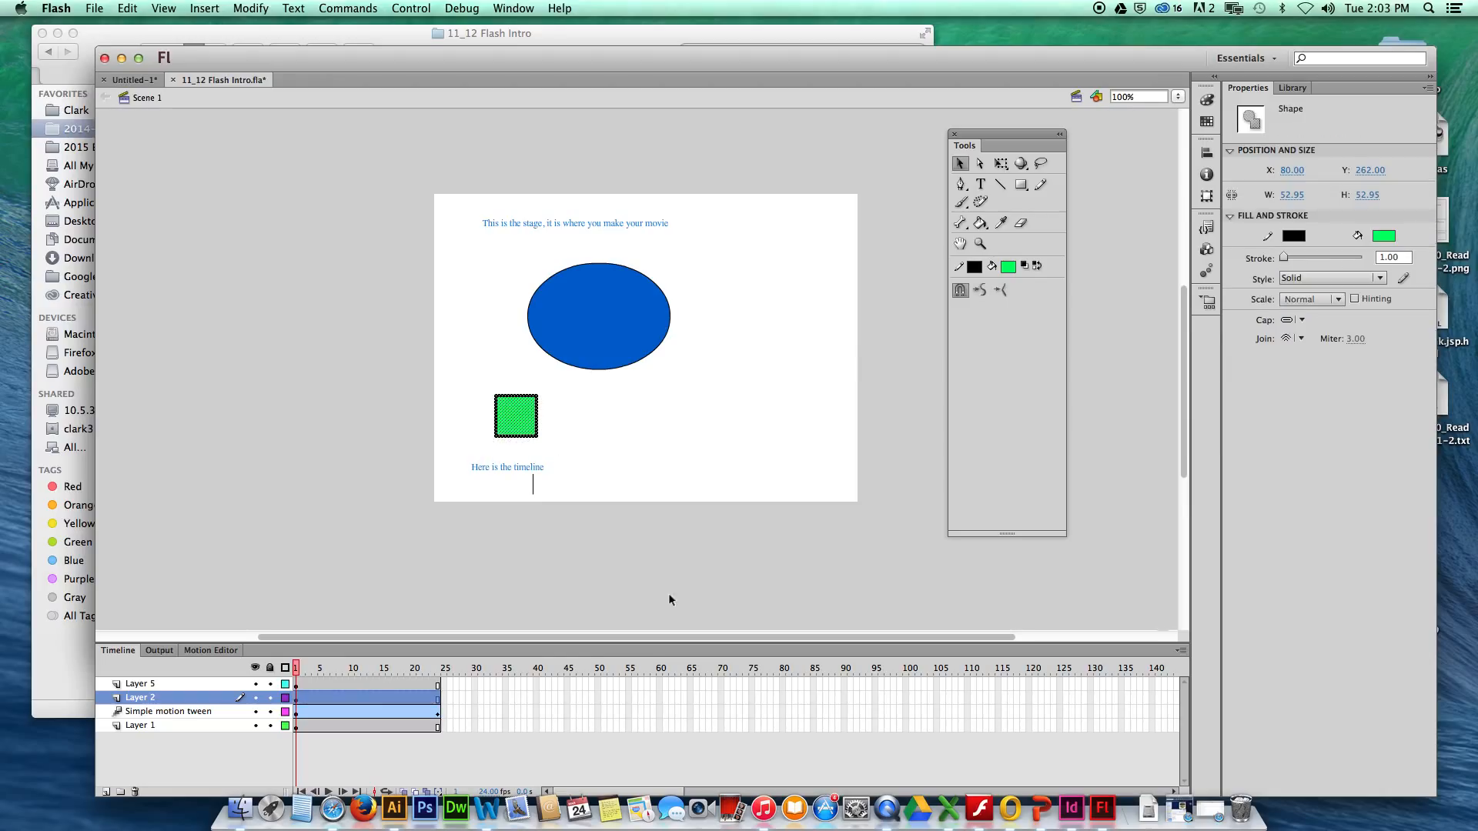
click(624, 556)
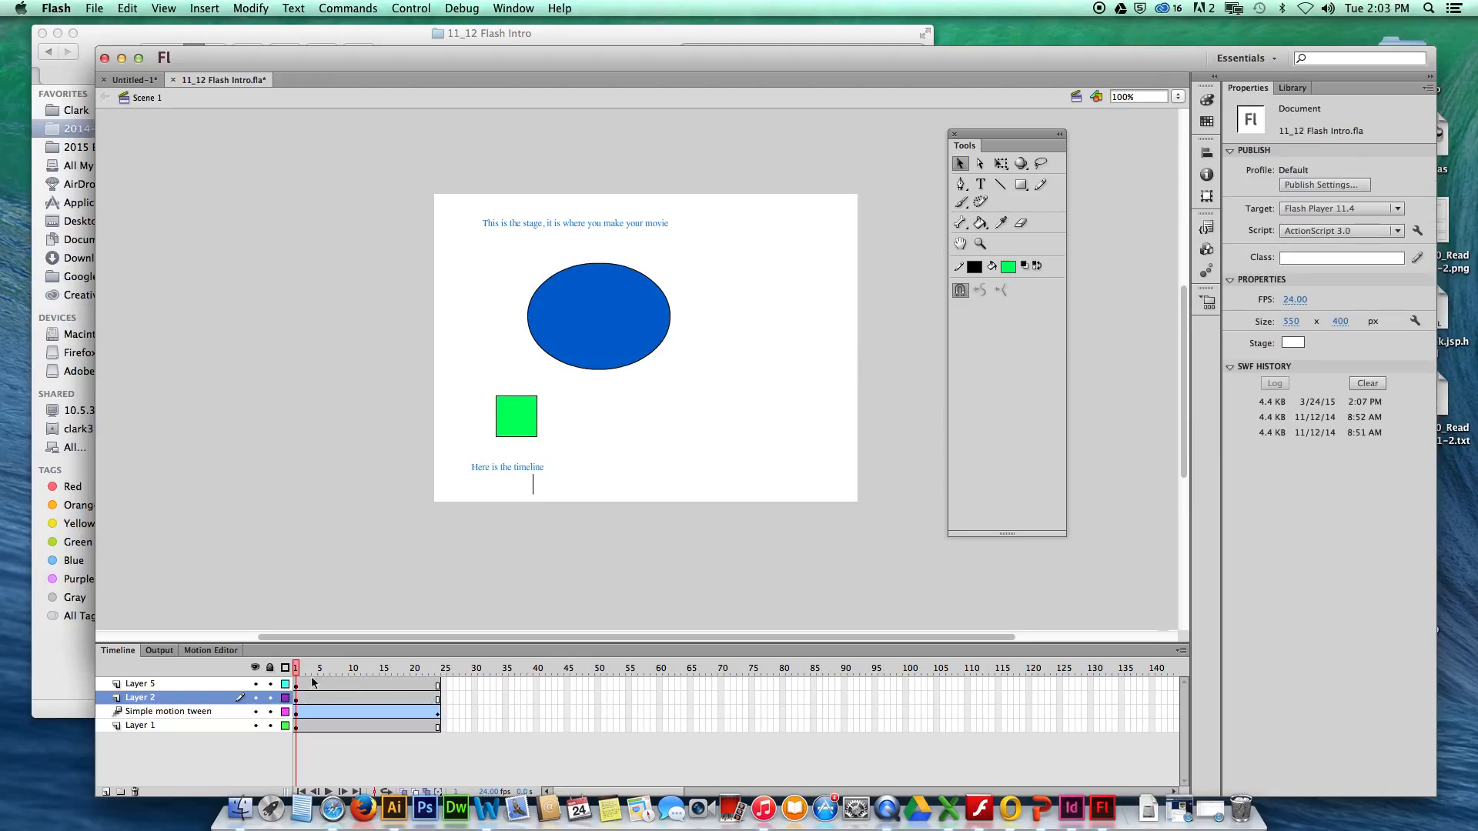
Select the whole green square with its outline and insert a motion tween, converting the shape to a symbol
drag(298, 676, 135, 652)
drag(537, 435, 546, 437)
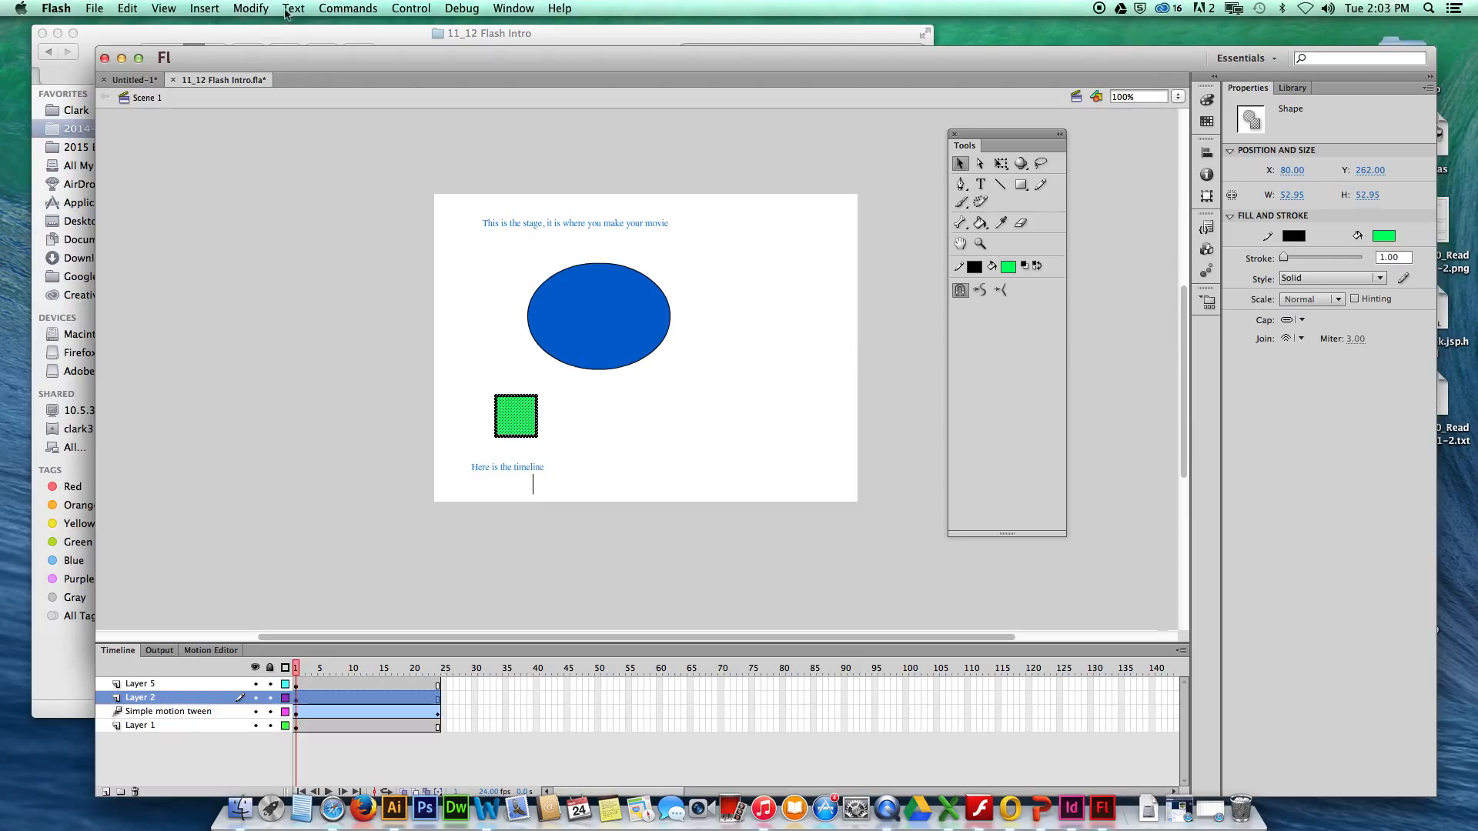
click(246, 8)
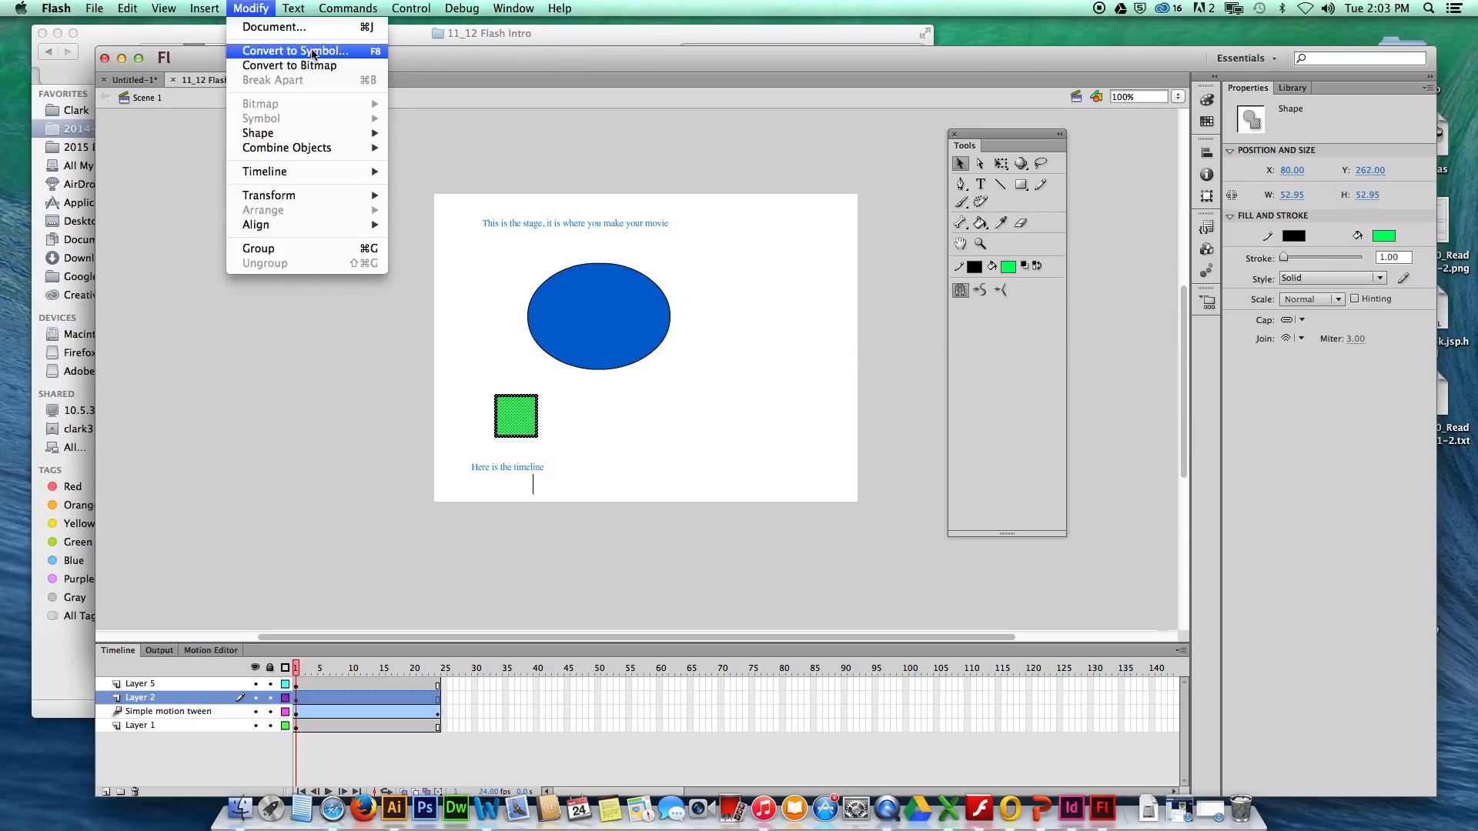
mouse_move(204, 9)
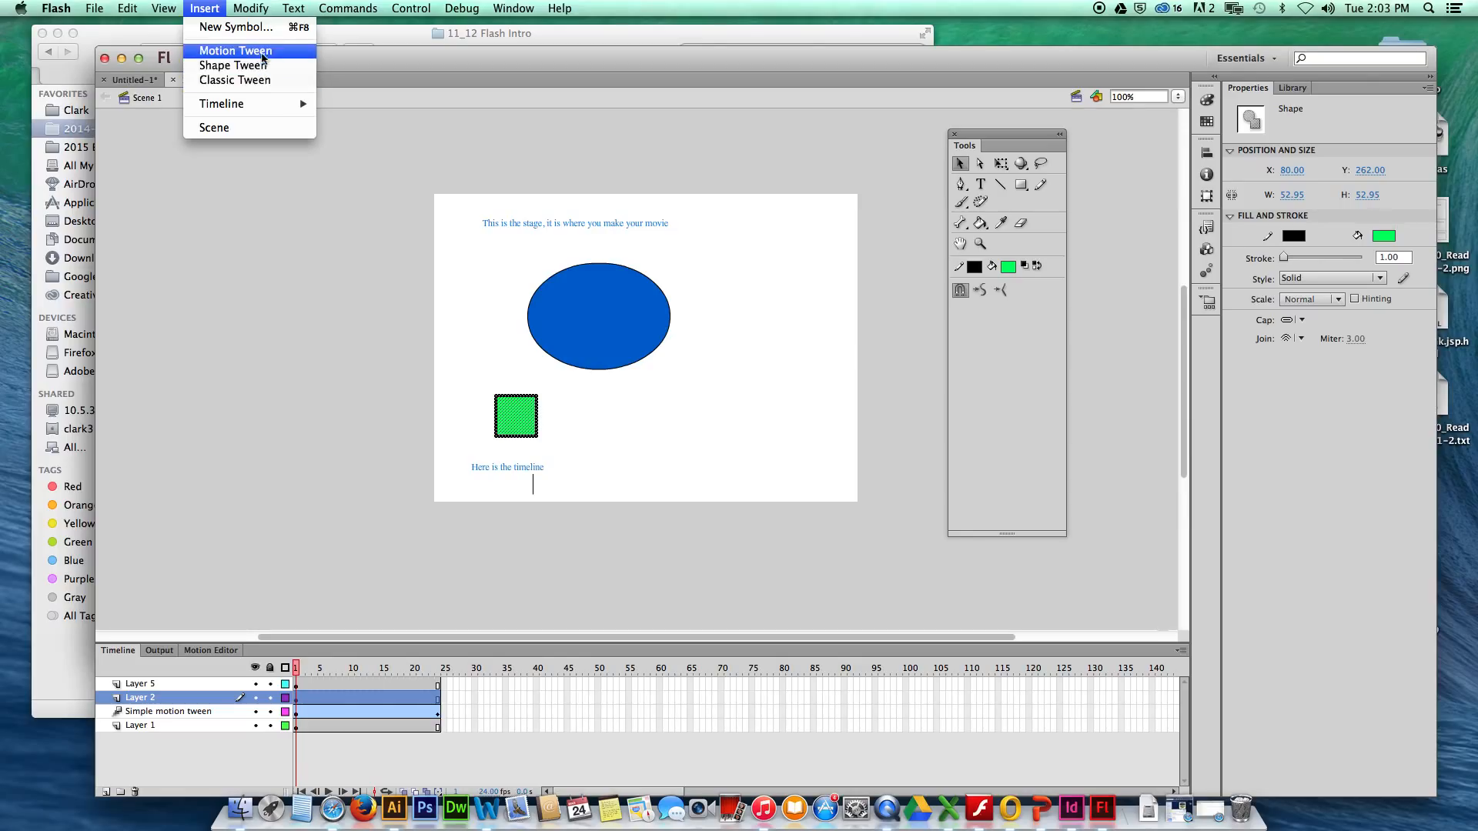
click(263, 54)
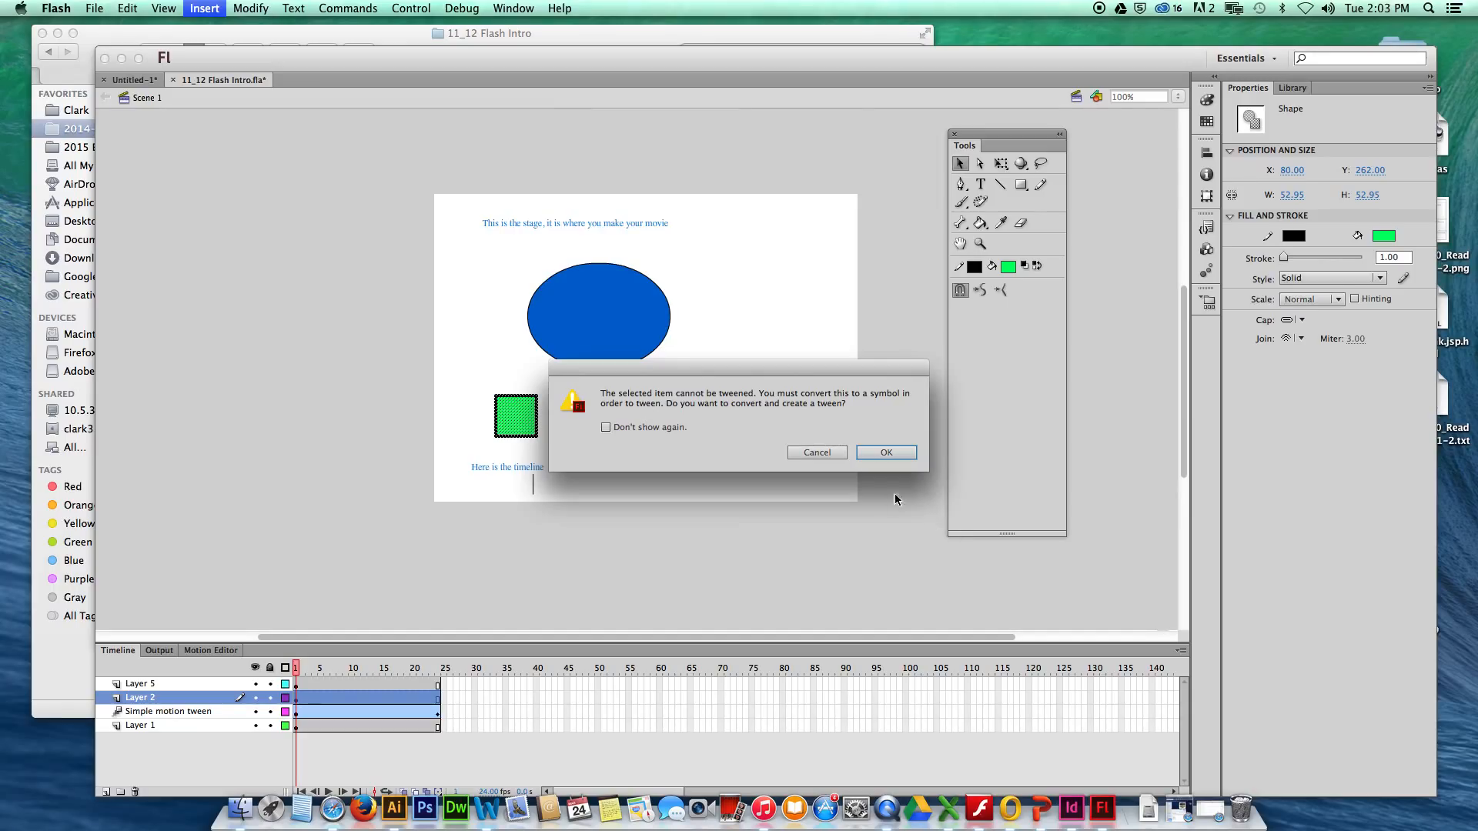
click(893, 452)
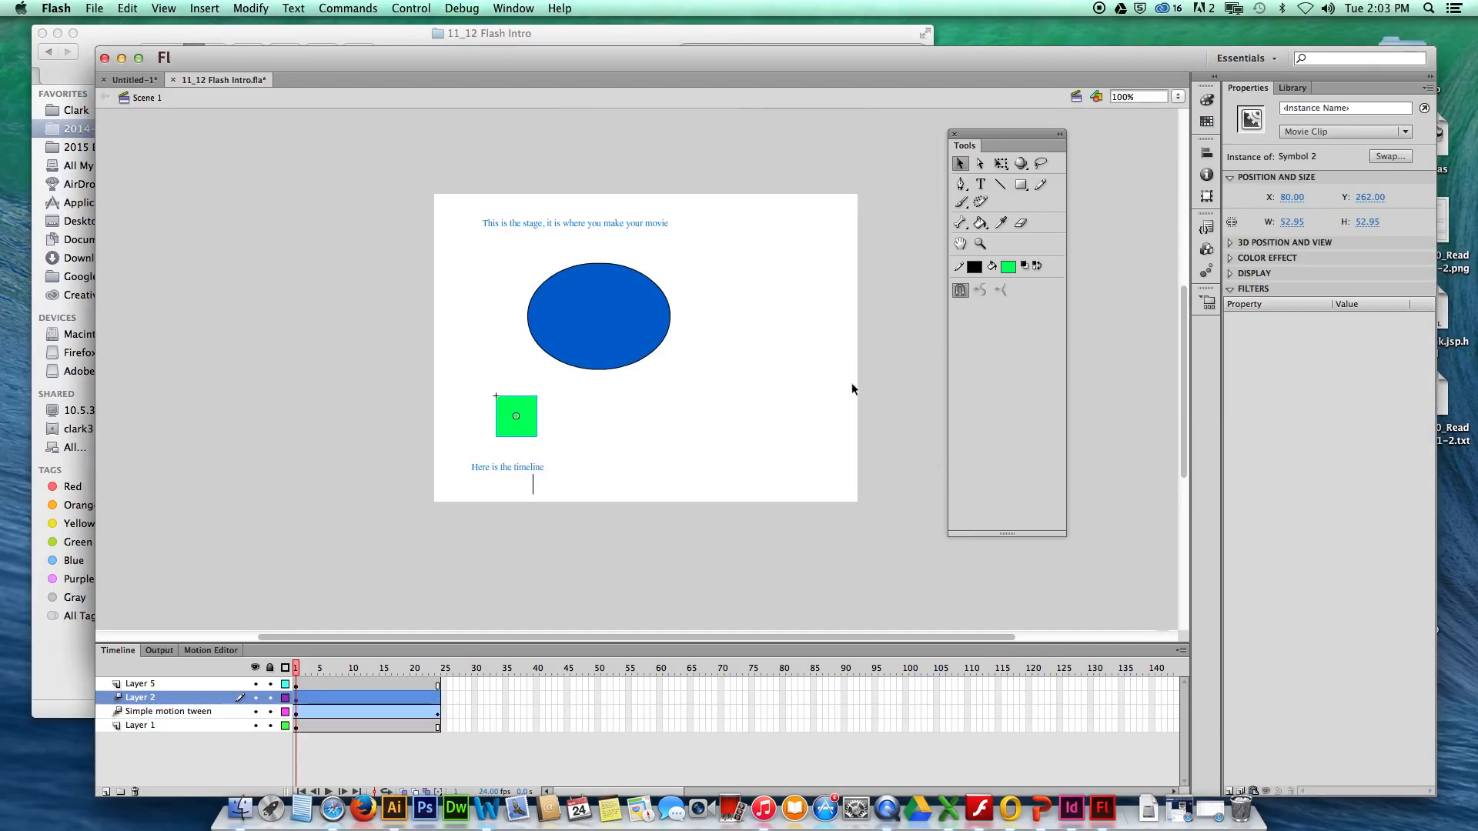
At frame 24, move the green square horizontally across the stage to about X 441, below the blue oval
click(902, 352)
click(525, 422)
drag(296, 670, 437, 670)
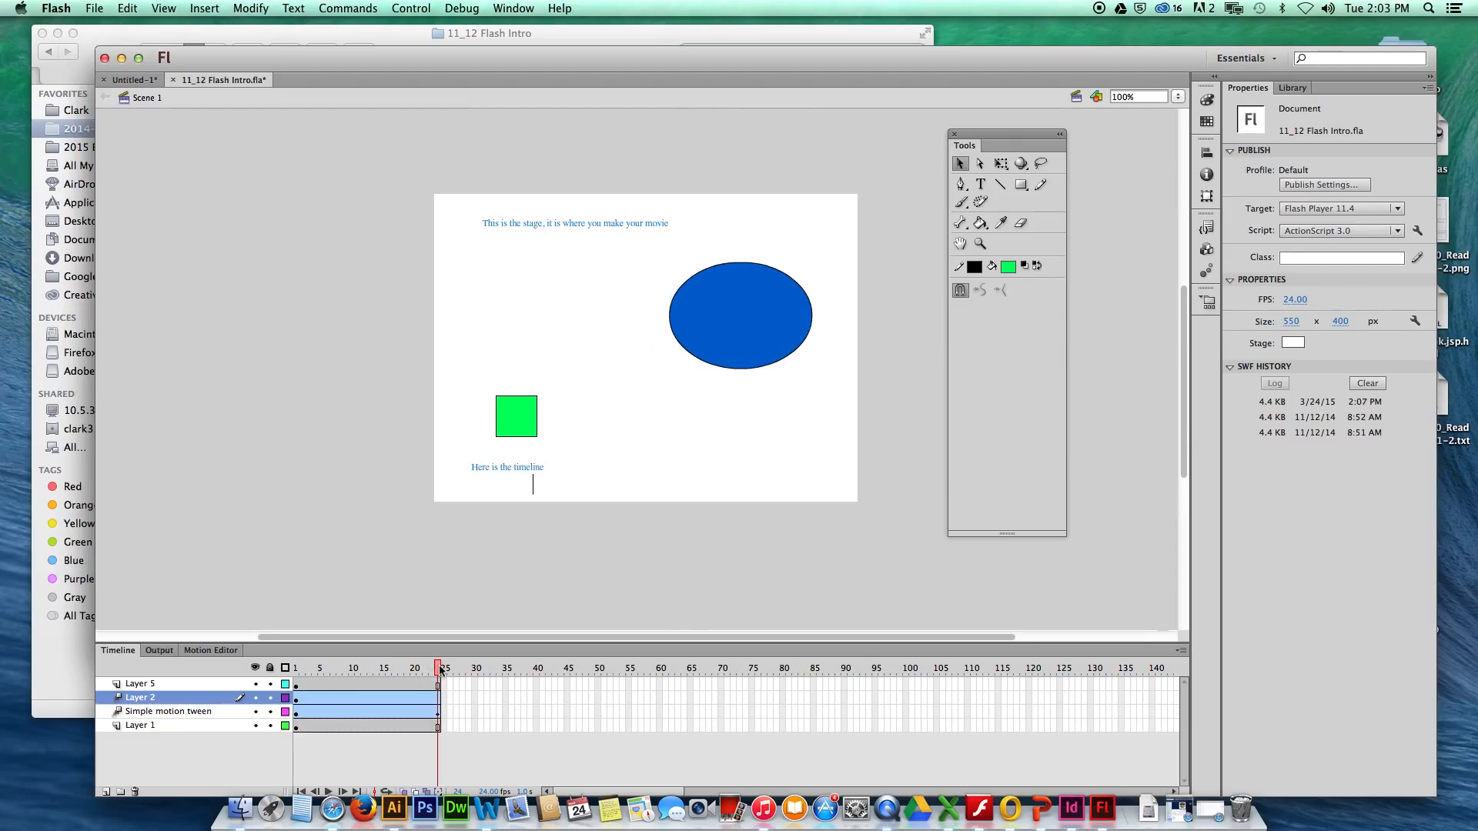
click(525, 436)
drag(522, 434, 799, 435)
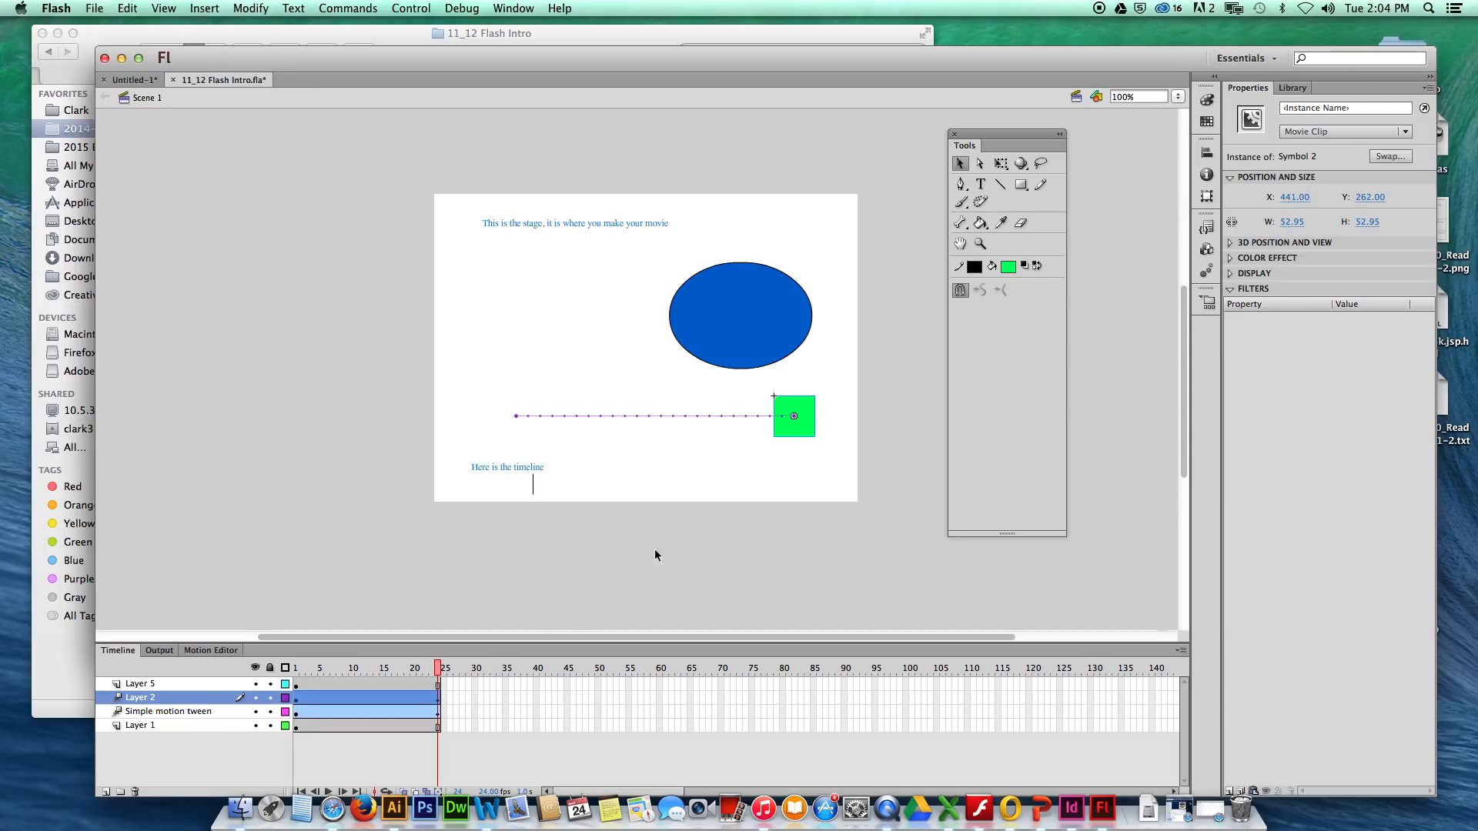
Play the timeline from frame 1 to preview the oval and square tweens, and test the movie
drag(439, 672, 287, 669)
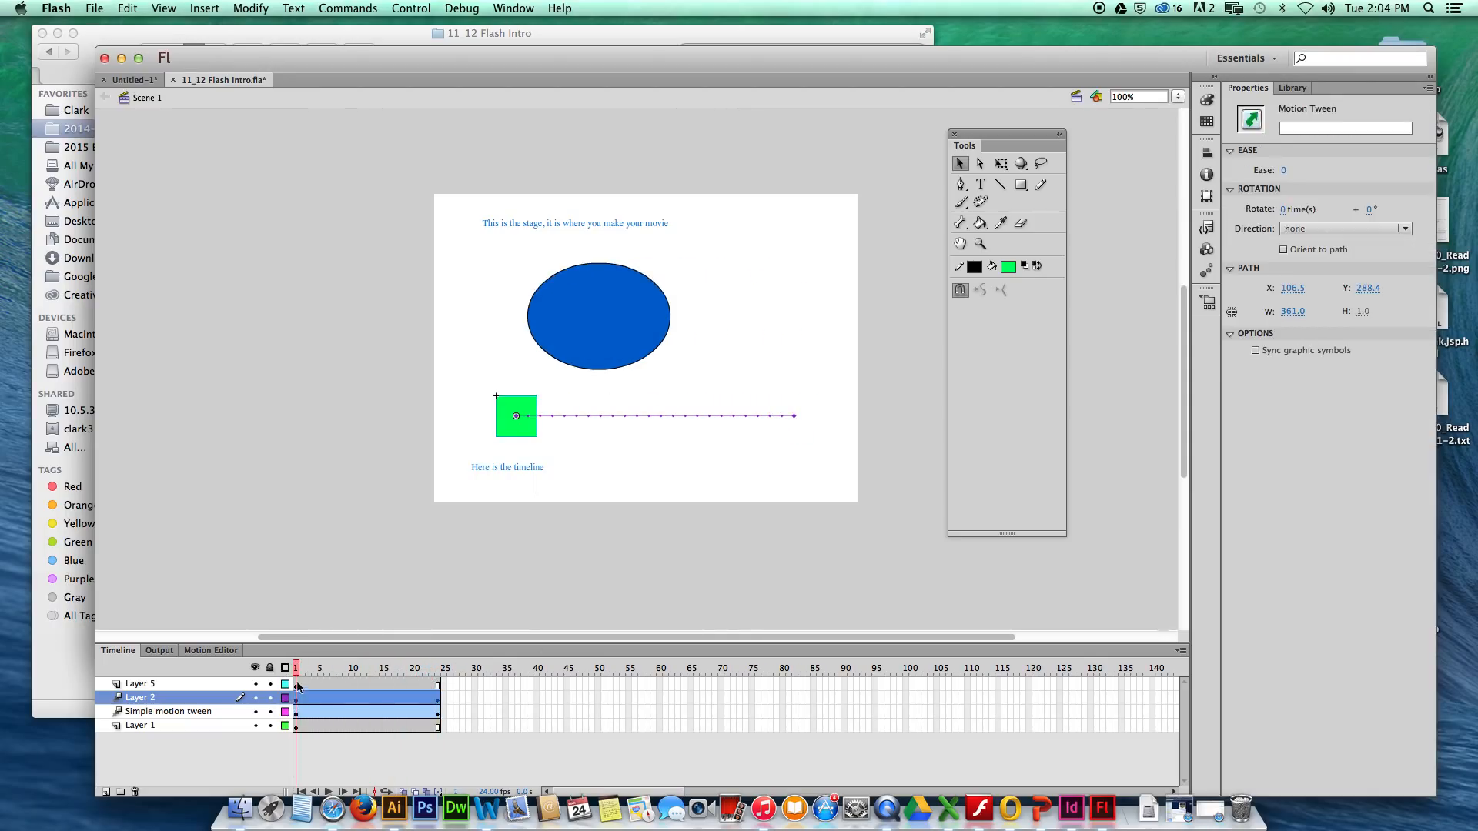
key(Return)
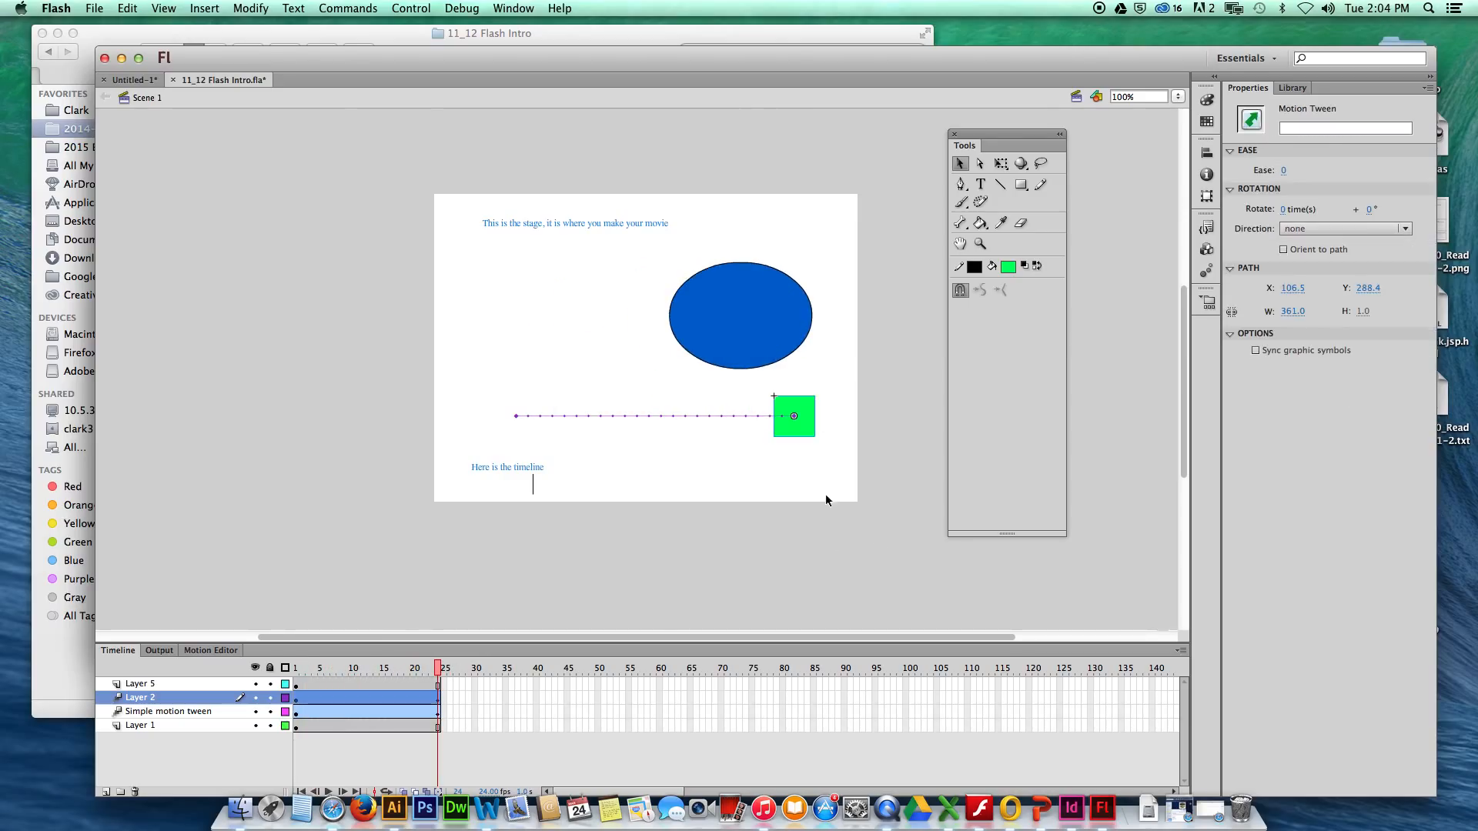
click(420, 9)
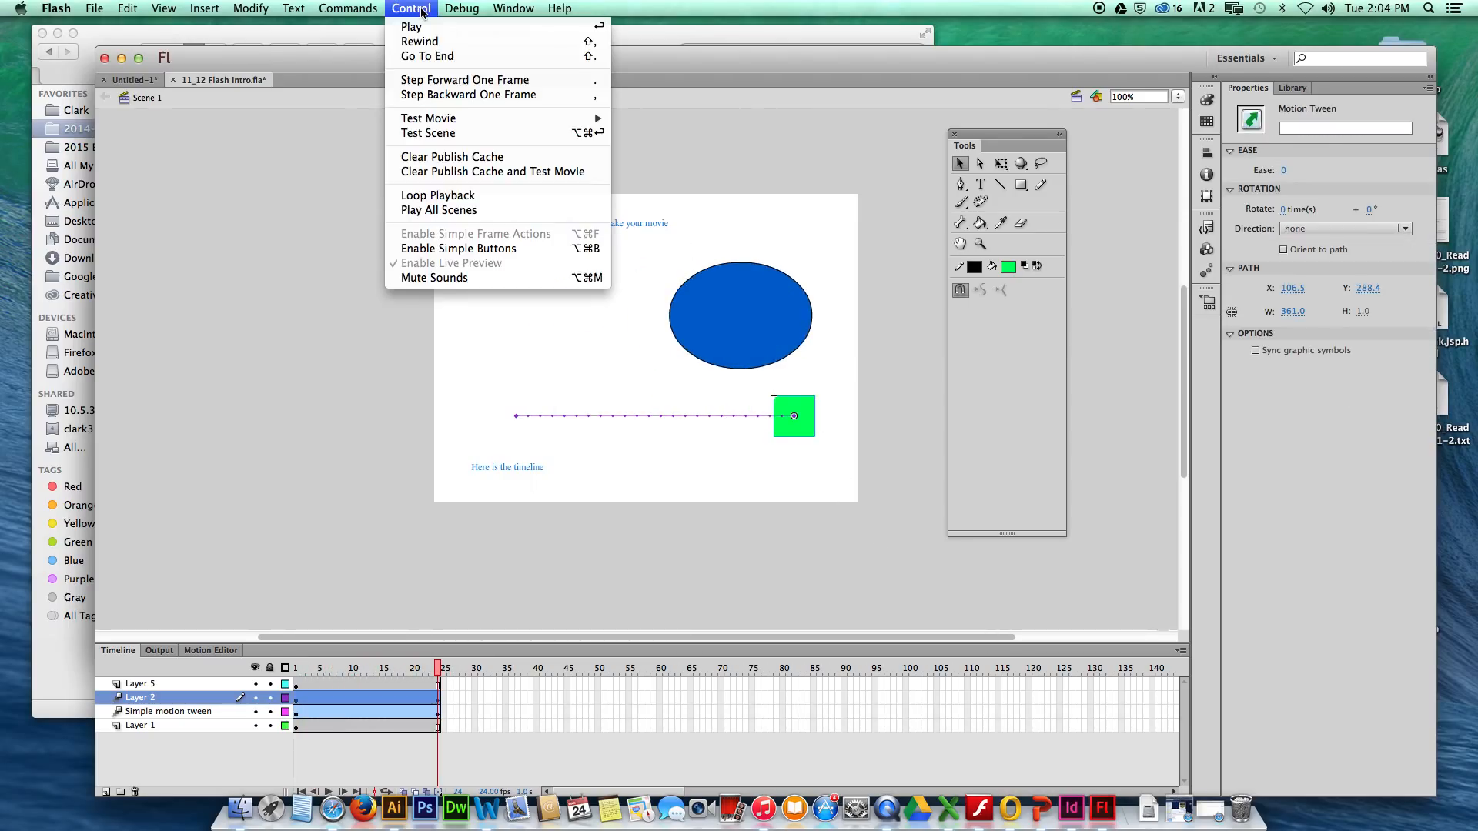
mouse_move(493, 118)
click(685, 120)
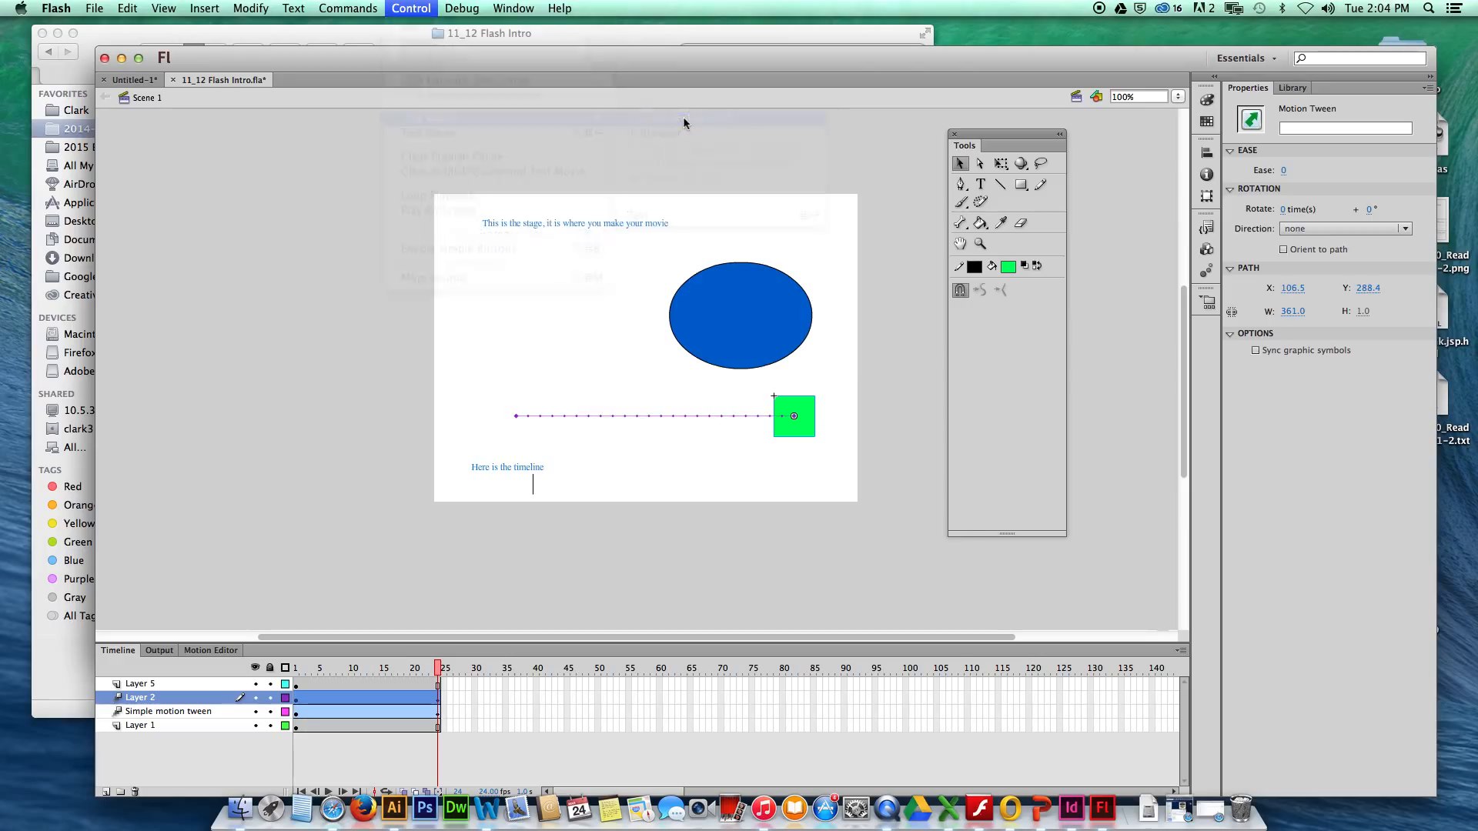